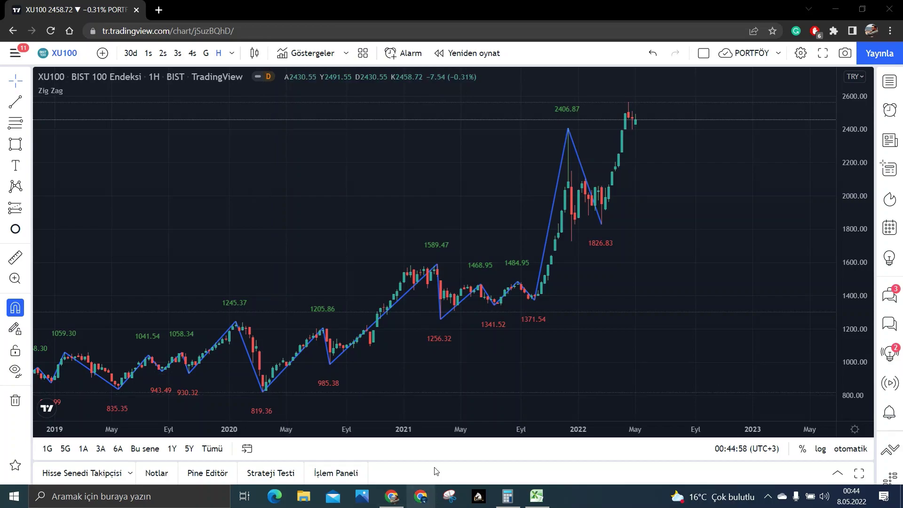
- Open endeks.PNG from the hisse detayları folder on the desktop and advance to the finansallar.PNG financial table
click(900, 496)
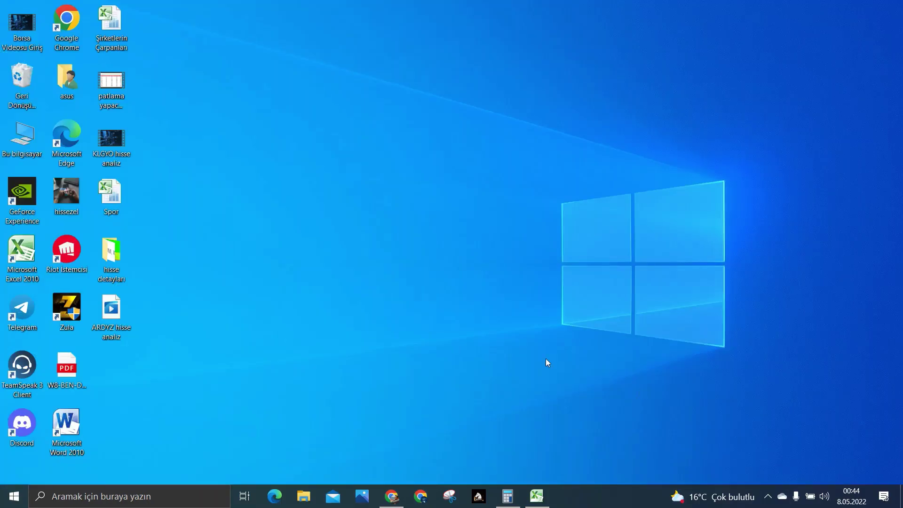
double_click(115, 250)
double_click(246, 175)
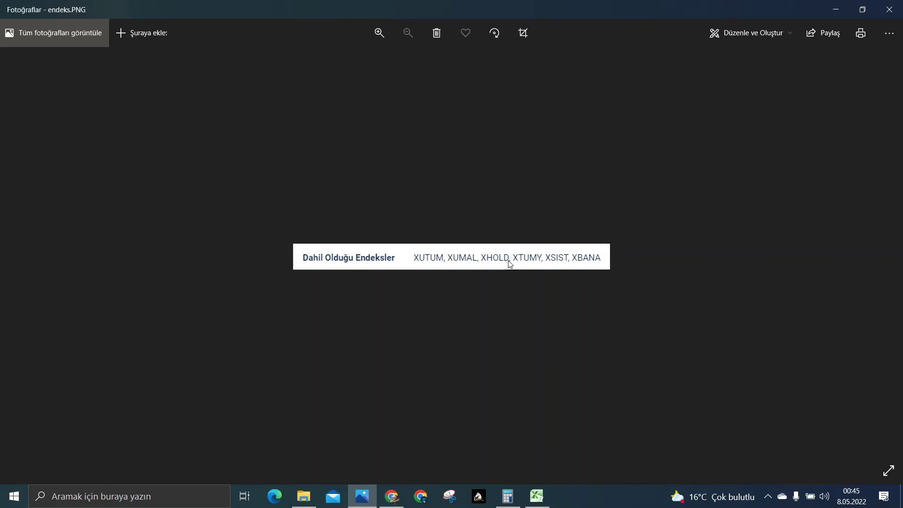
key(Right)
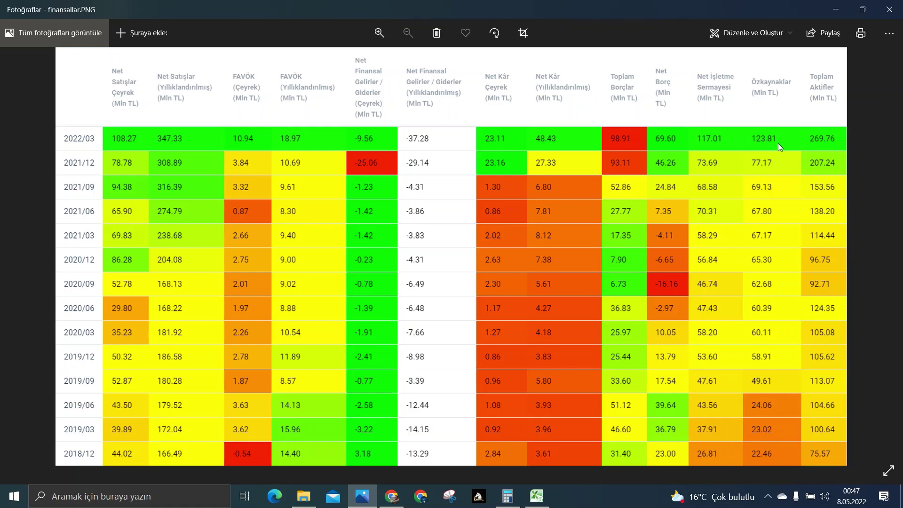
- Switch to Calculator and compute the 2021/12 leverage ratio as 1 - (77,17 ÷ 207,24), multiplied by 100 for a percentage
click(507, 496)
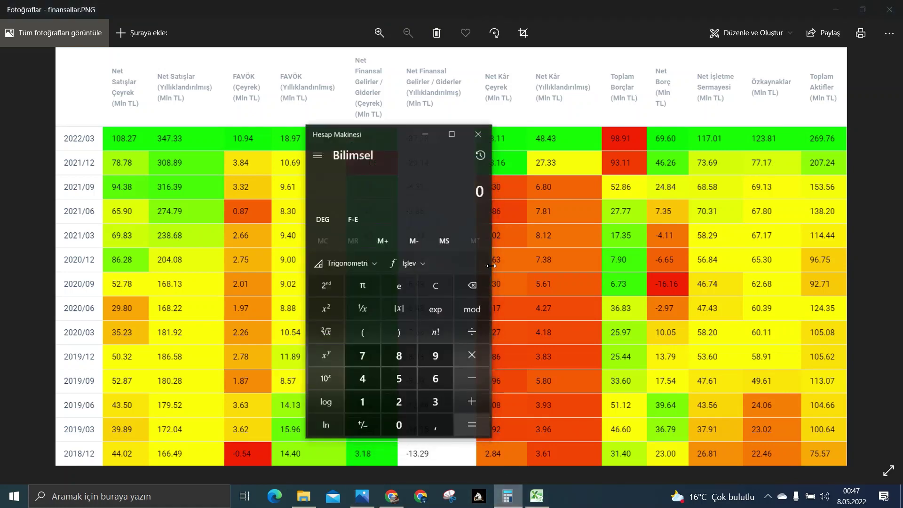
drag(381, 133, 304, 135)
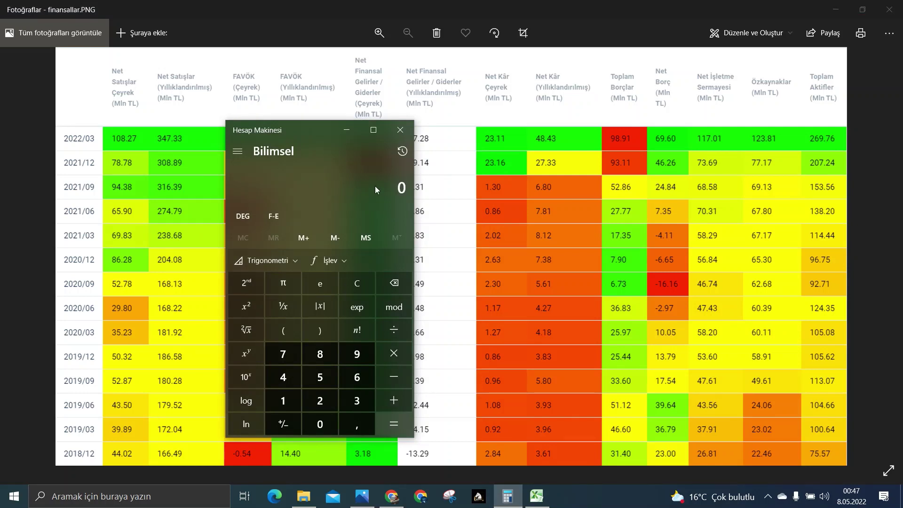
text(1 )
text(- ( )
text(77,1)
text(7)
text(207,2)
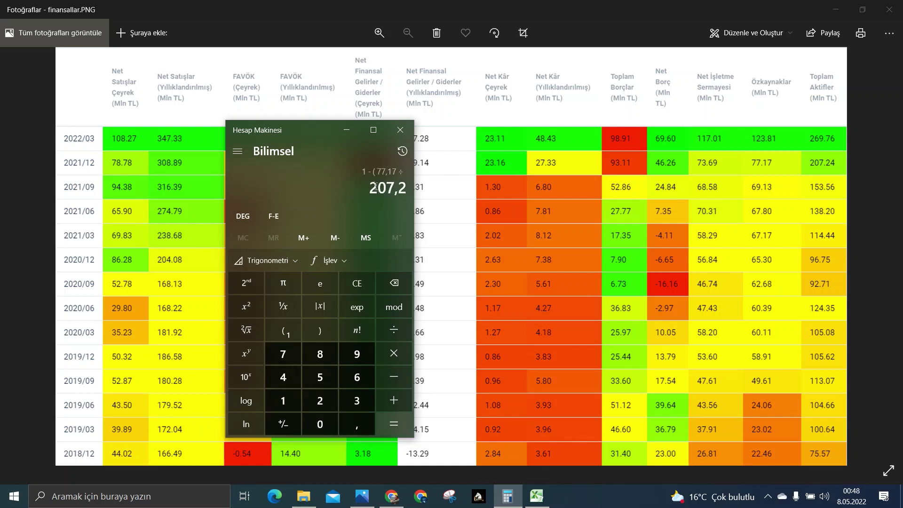
text(4 ))
key(Return)
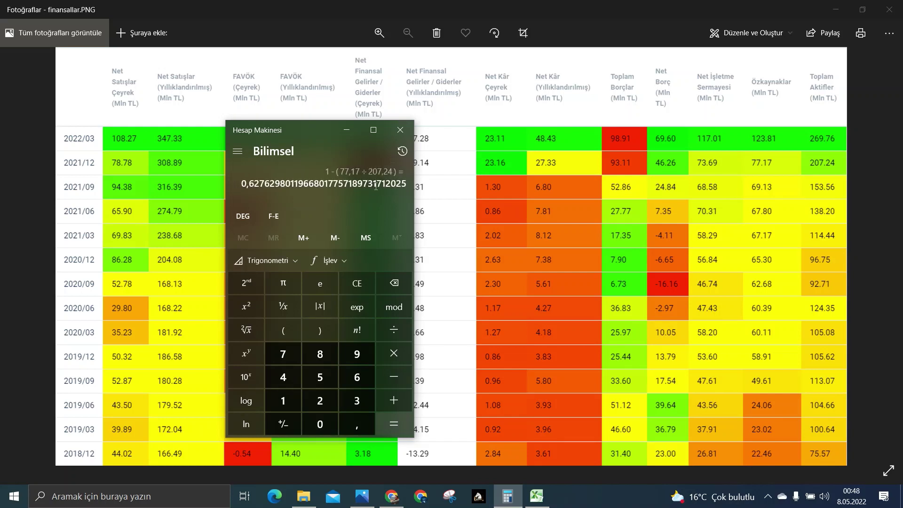
text(*100)
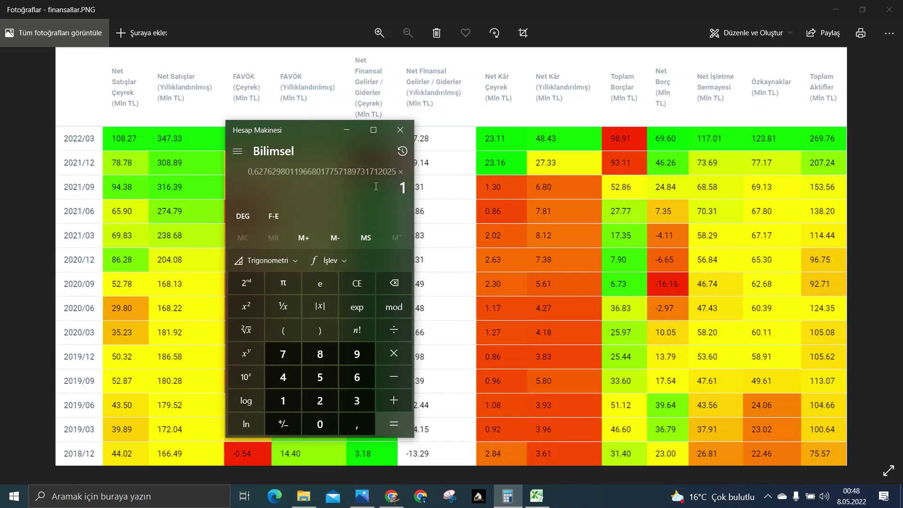
key(Return)
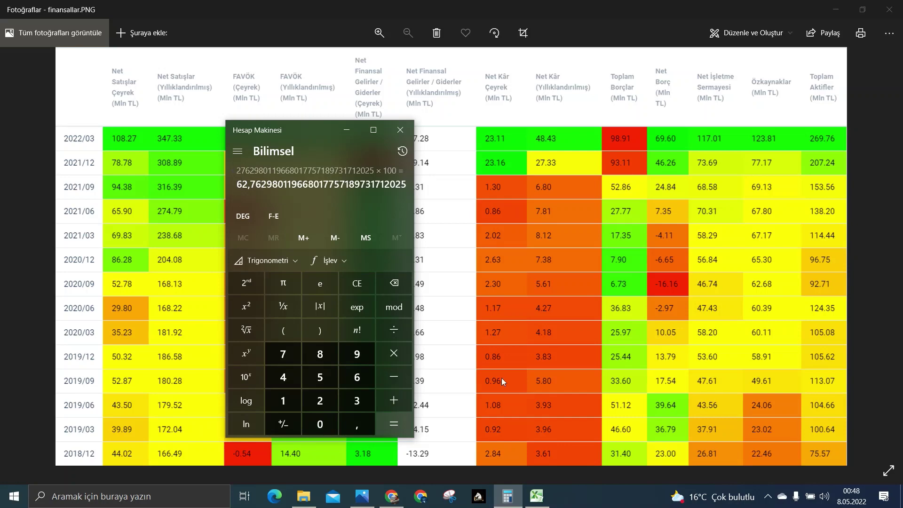
- Check the company's leverage ratio in cell H6 of the Şirket Bilgileri workbook in Excel, and return to finansallar.PNG to consult the net debt
click(538, 495)
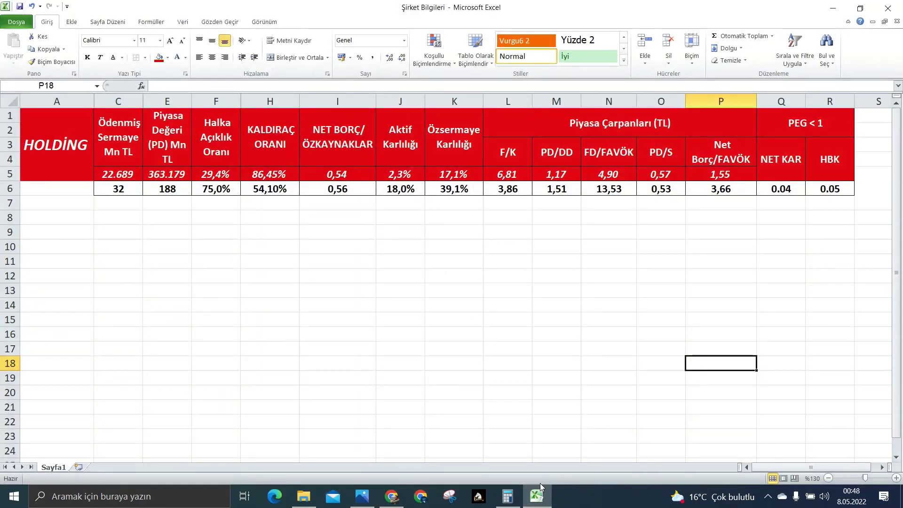
click(287, 185)
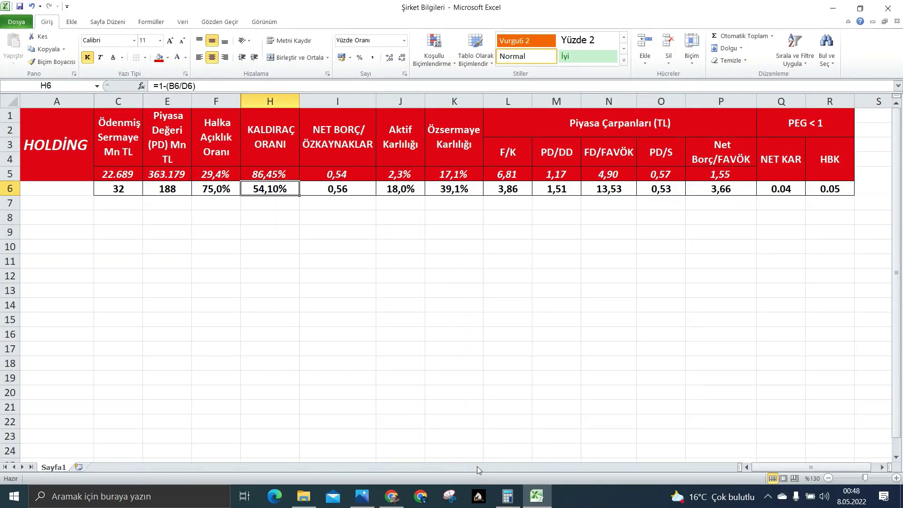
click(366, 497)
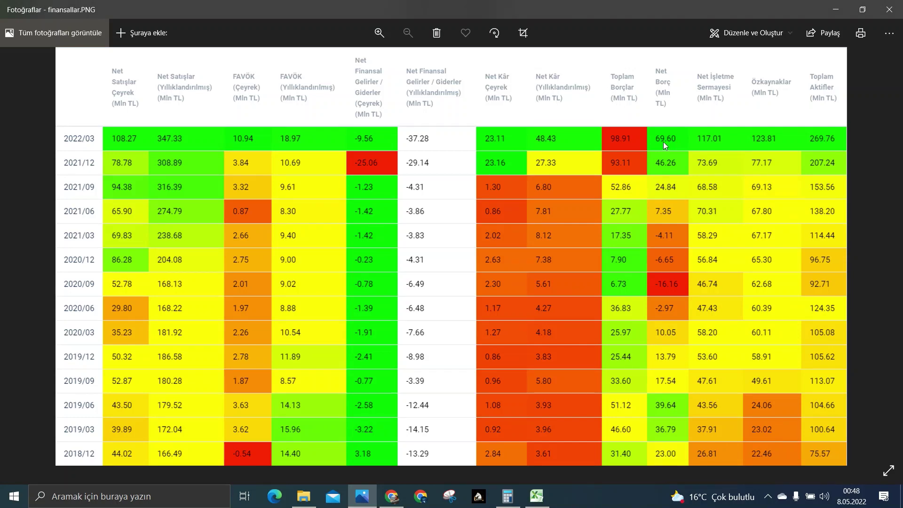
- Switch back to Excel and review the company's paid-in capital, market value and free-float ratio, comparing the free float with the holding sector row
click(544, 503)
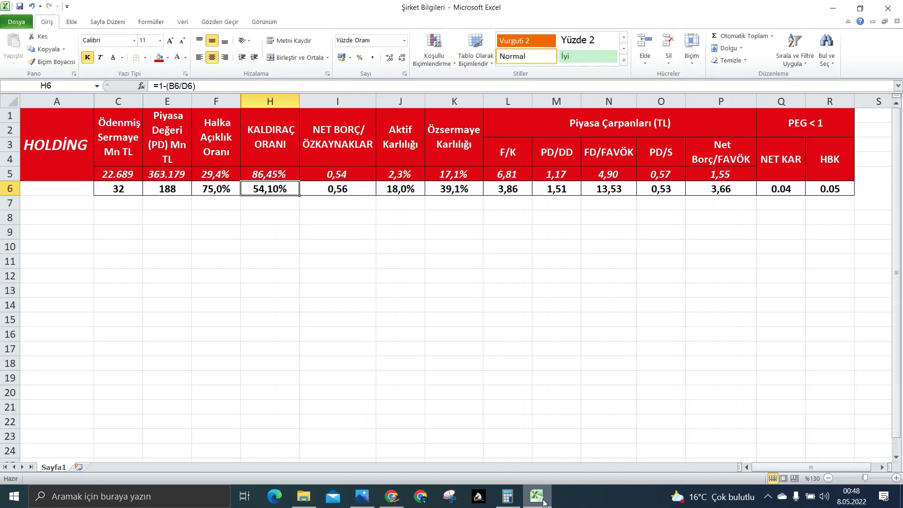
mouse_move(545, 486)
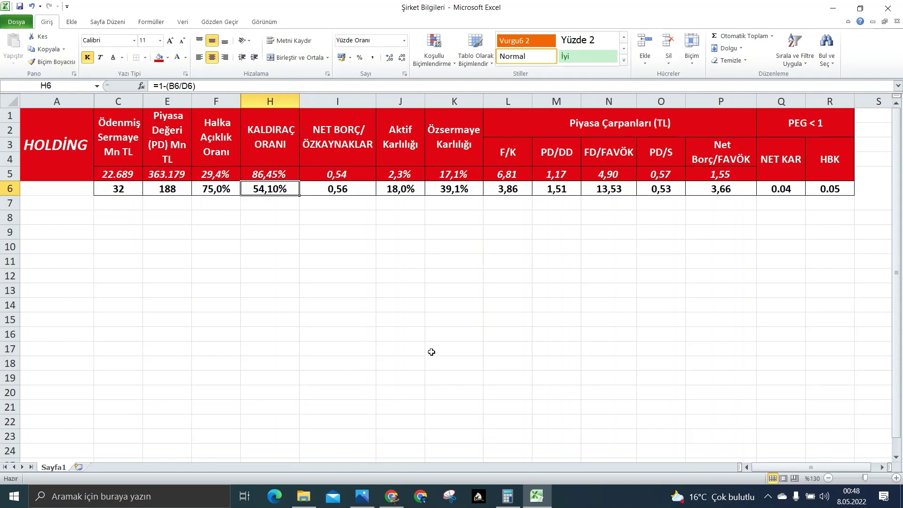
click(119, 189)
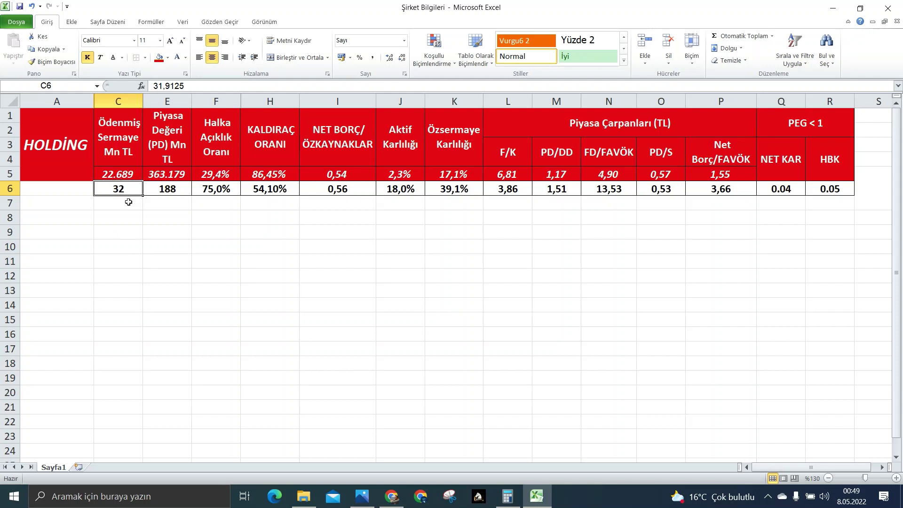
click(181, 192)
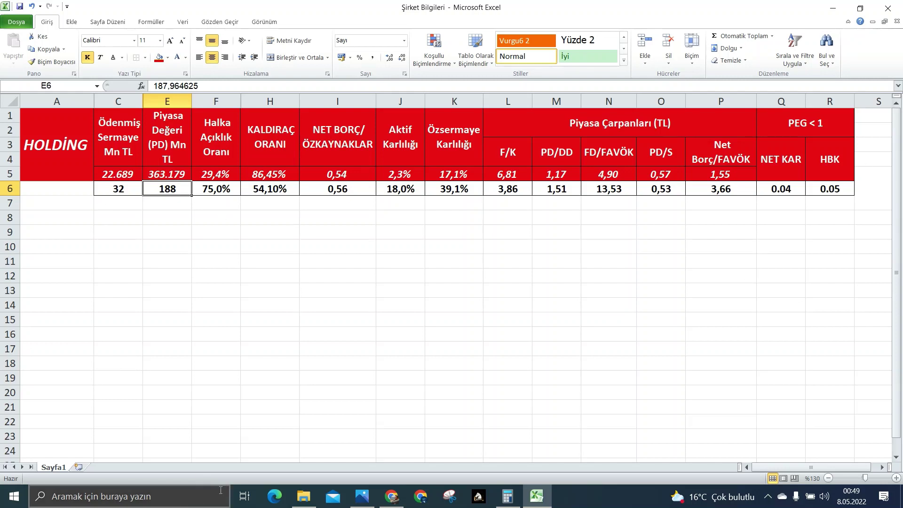
click(210, 191)
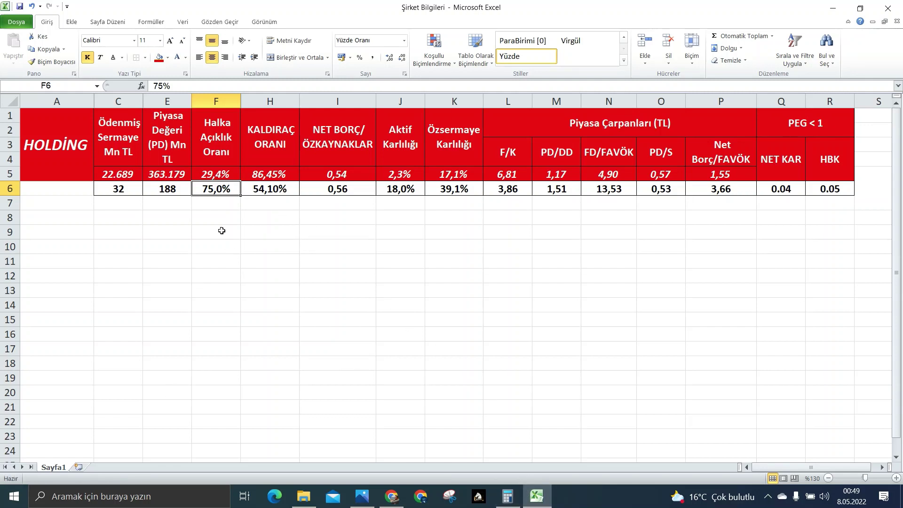
click(210, 175)
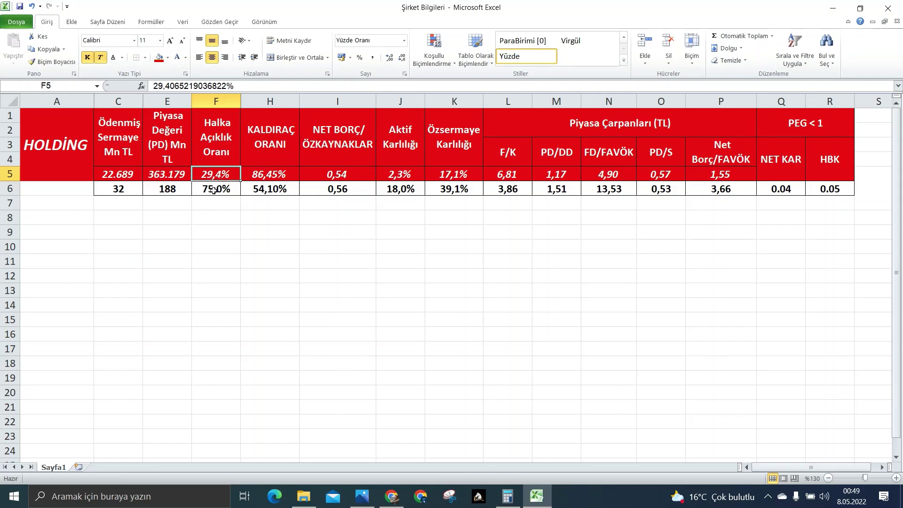
click(213, 189)
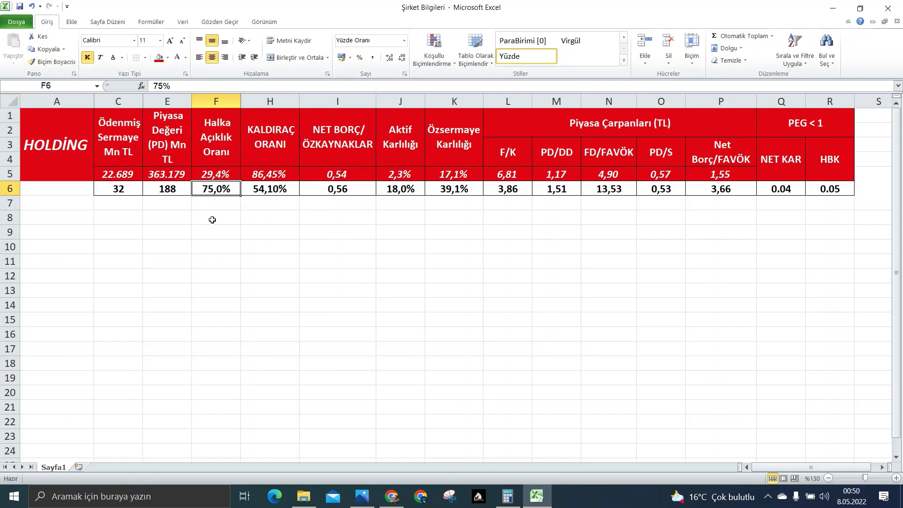
- Compare the leverage ratio of the company and the sector, and examine the sector's net debt to equity ratio
click(282, 189)
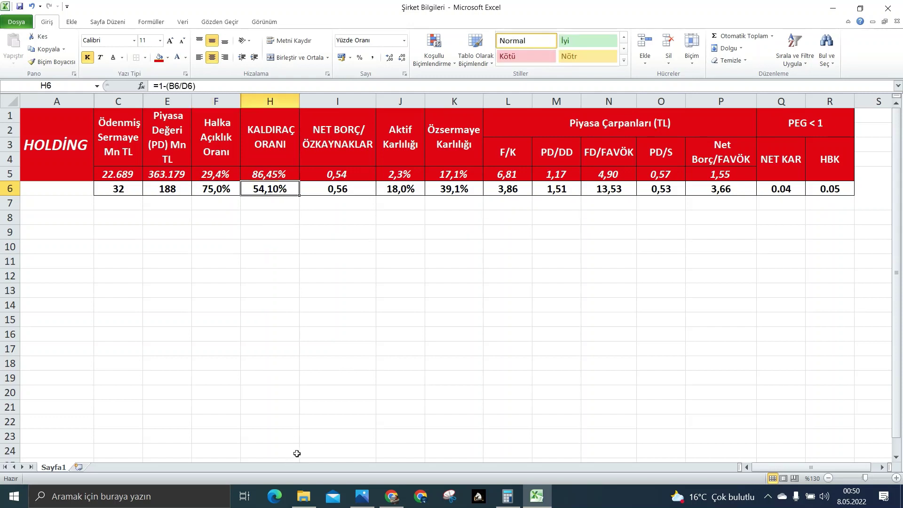
click(285, 172)
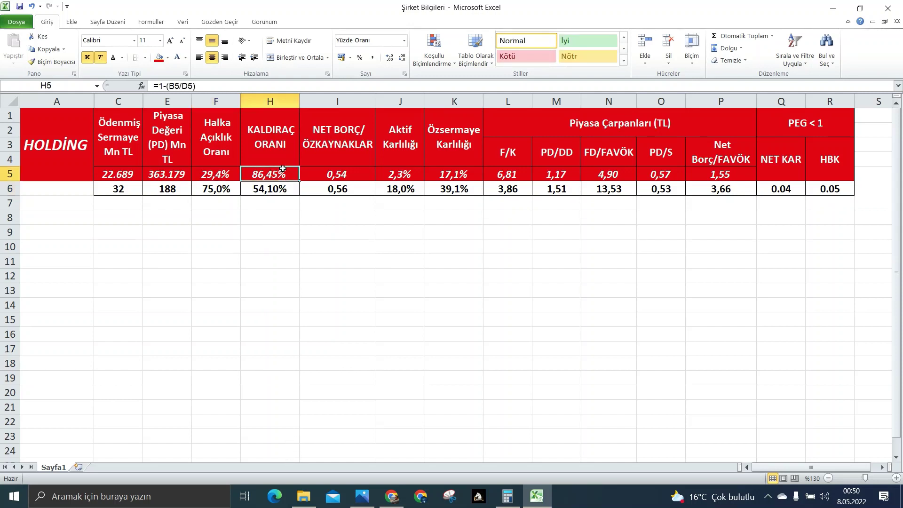
click(284, 188)
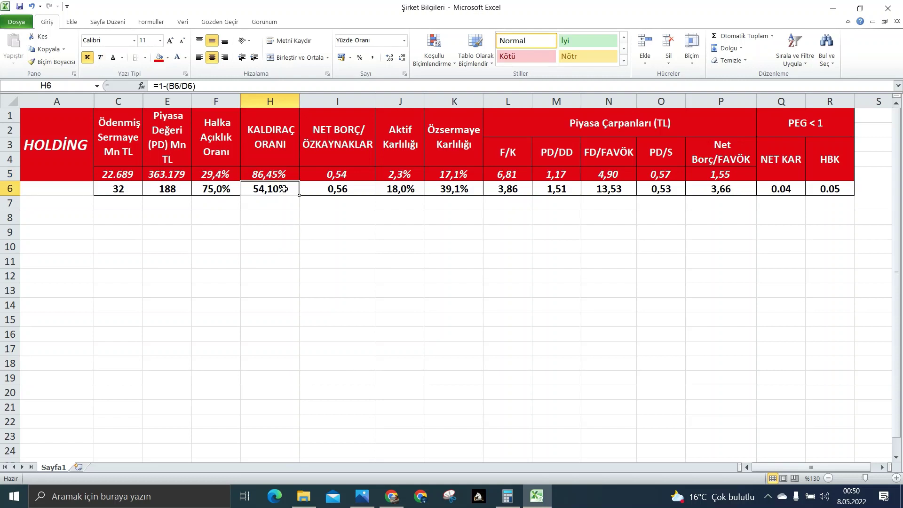
click(326, 174)
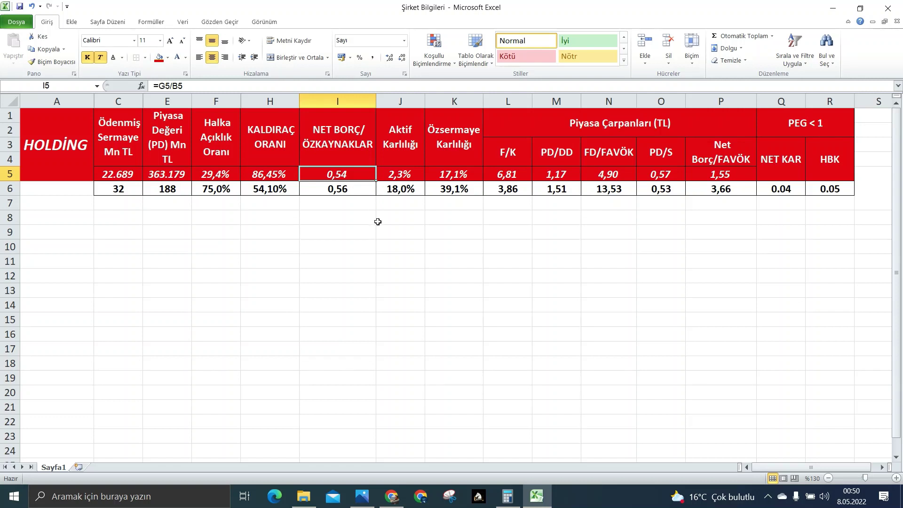
- Compare the company's return on assets (Aktif Karlılığı) and return on equity (Özsermaye Karlılığı) with the sector values
click(406, 191)
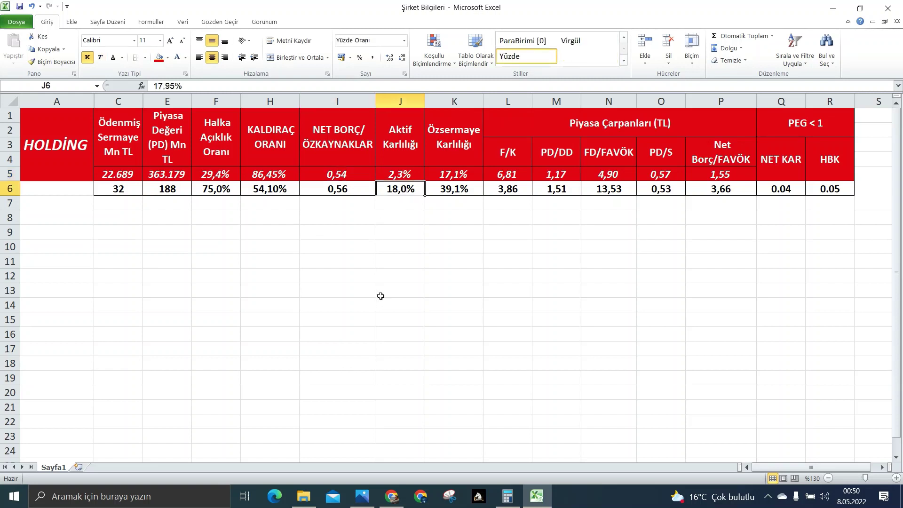
key(Up)
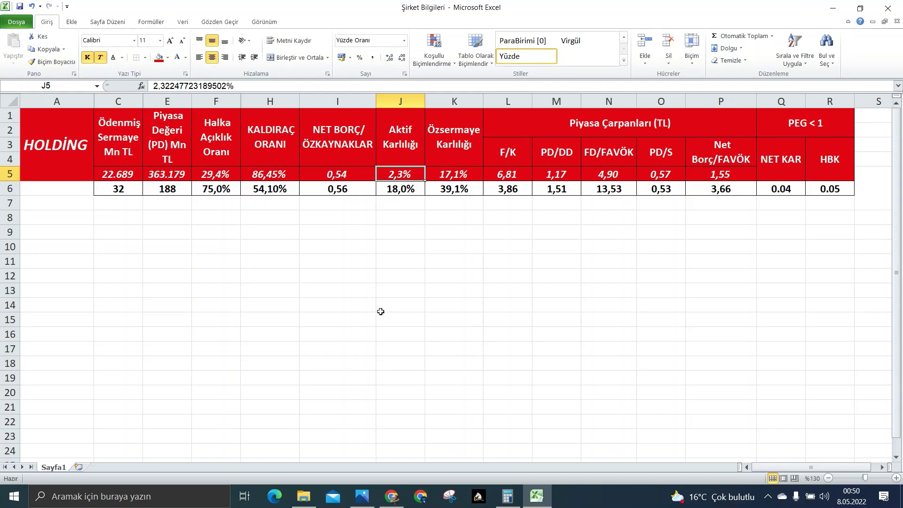
click(442, 191)
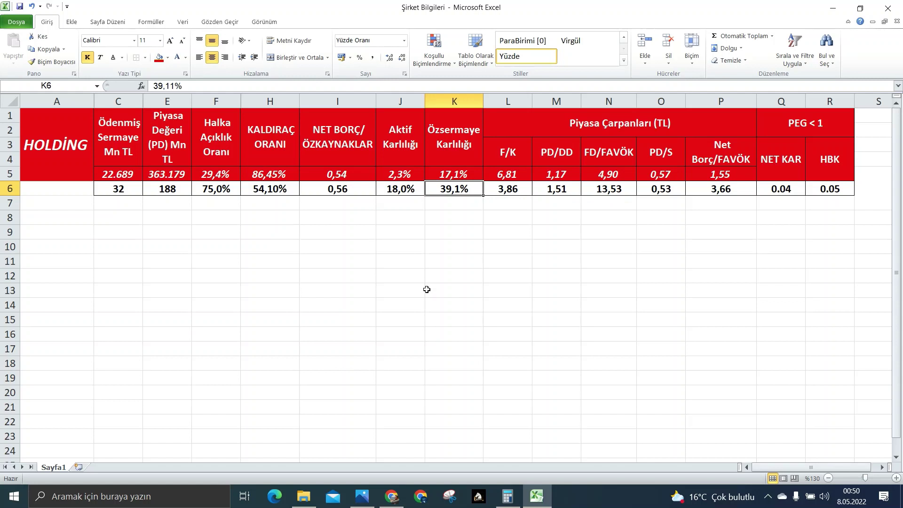
click(459, 175)
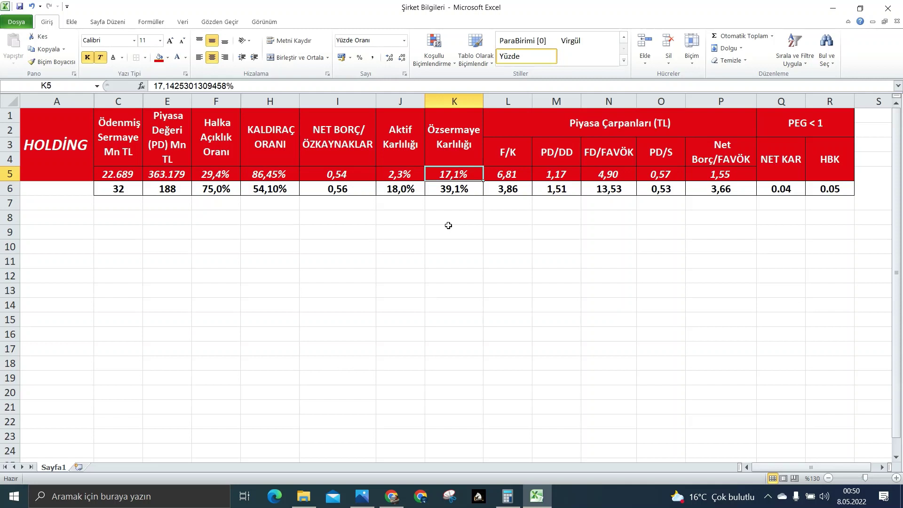
- Compare the company's F/K and PD/DD multiples with the sector values in row 5
click(514, 193)
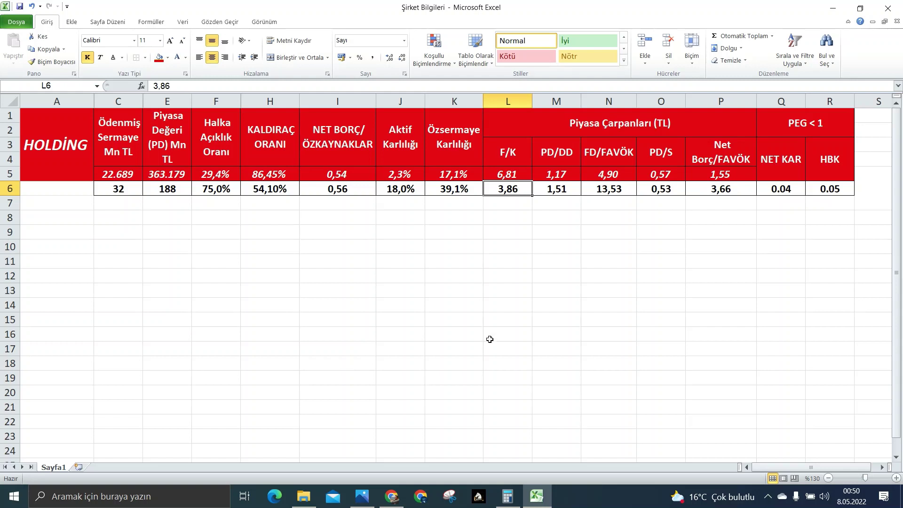
click(517, 173)
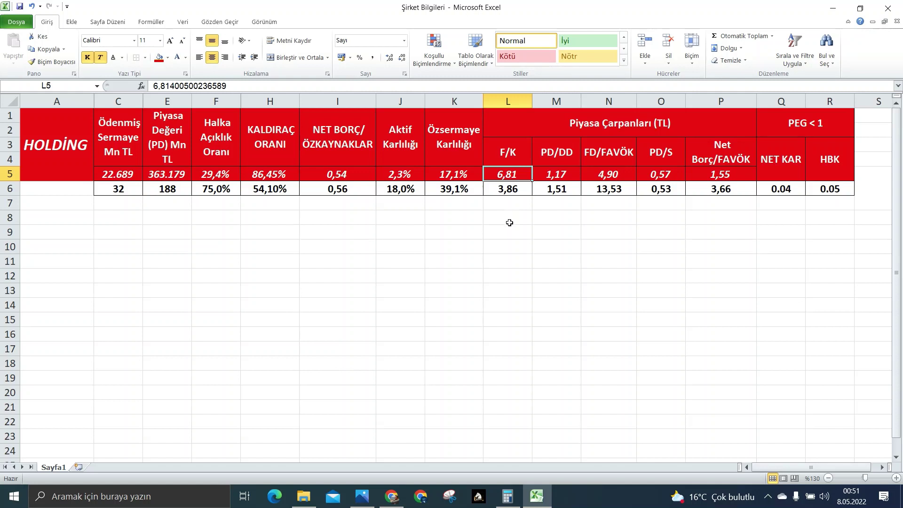
click(568, 175)
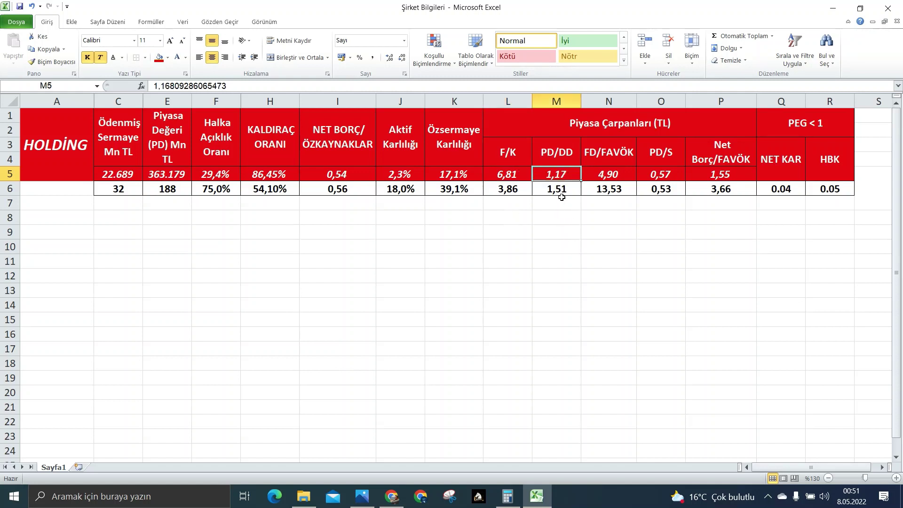
click(560, 197)
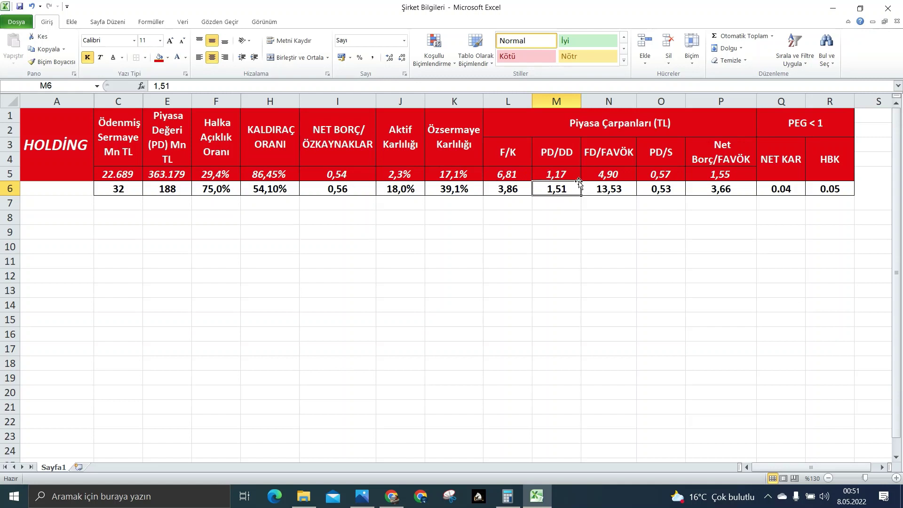
- Review the company's FD/FAVÖK, PD/S and Net Borç/FAVÖK multiples, comparing Net Borç/FAVÖK with the sector value
click(604, 190)
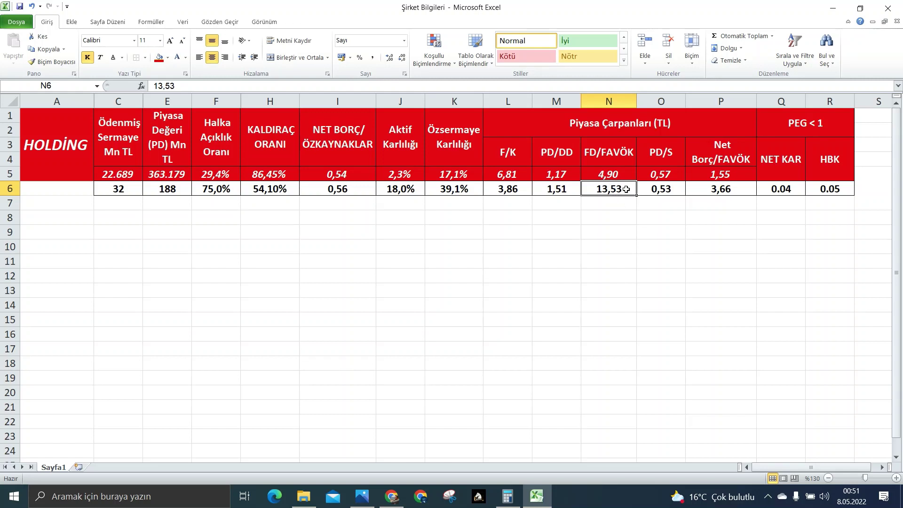
click(658, 189)
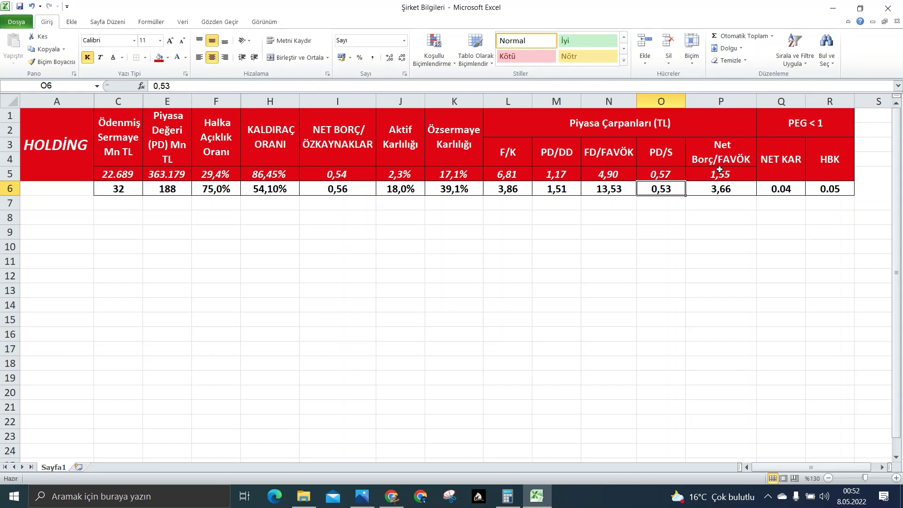
click(713, 193)
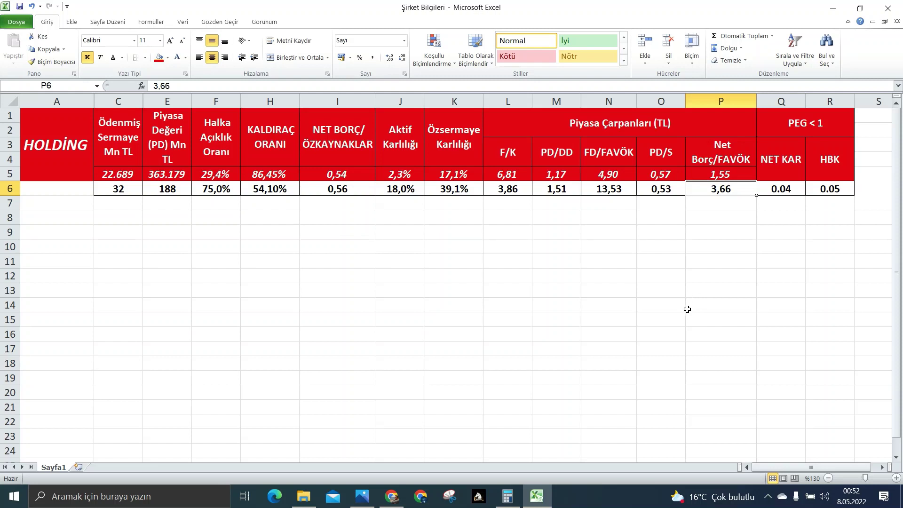
click(728, 174)
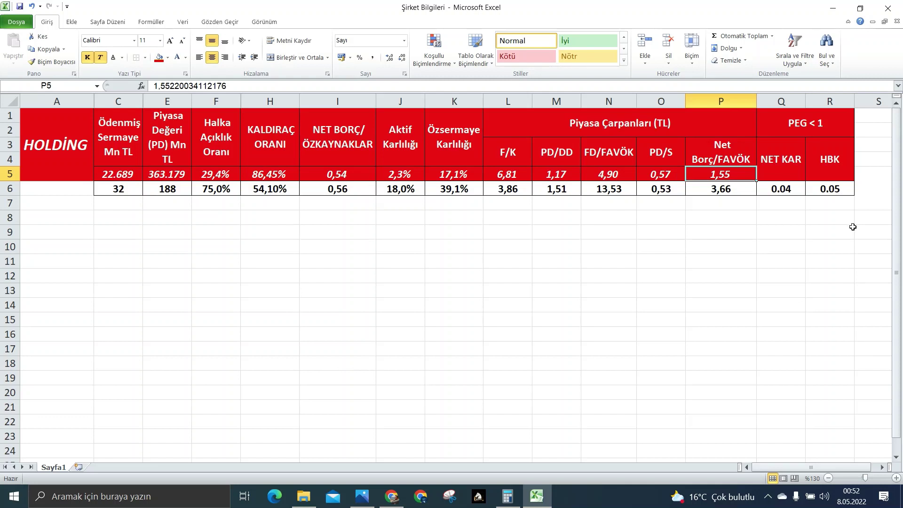
- Review the company's PEG values for NET KAR and HBK, followed by its F/K multiple and return on assets (Aktif Karlılığı)
click(794, 192)
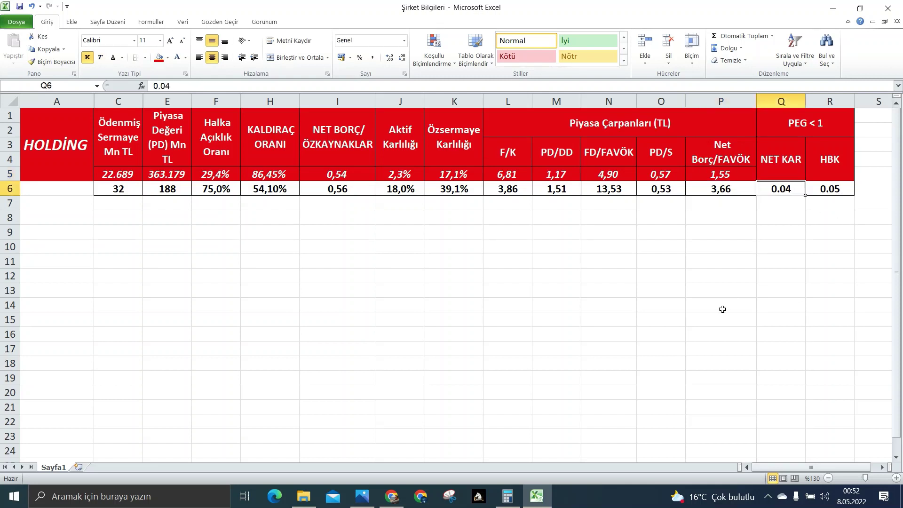
click(841, 192)
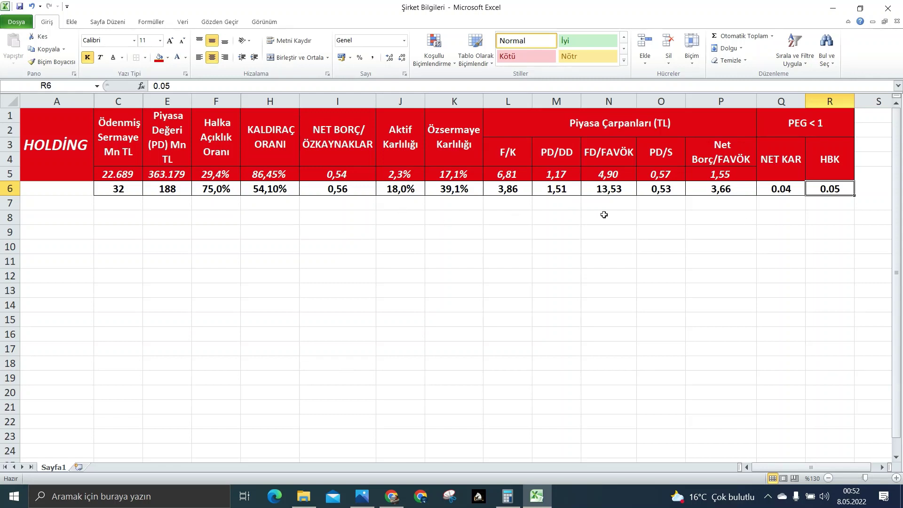
click(513, 190)
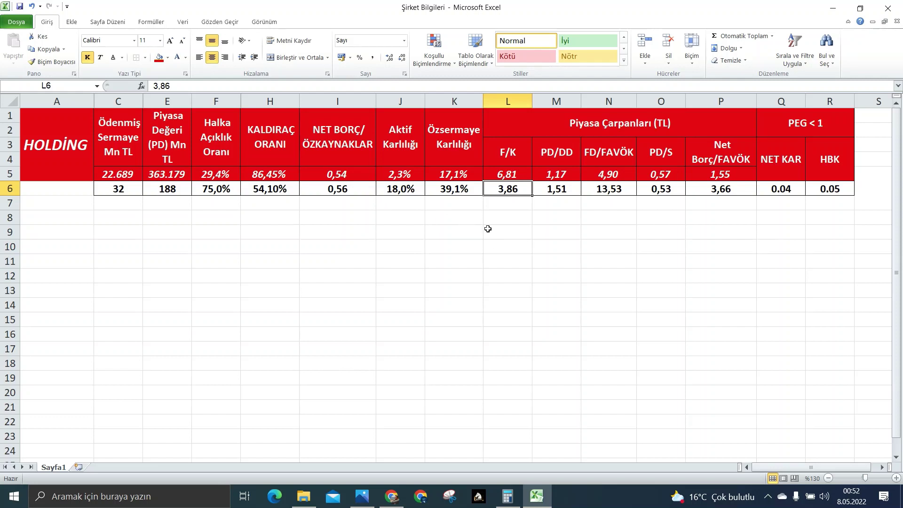
click(391, 191)
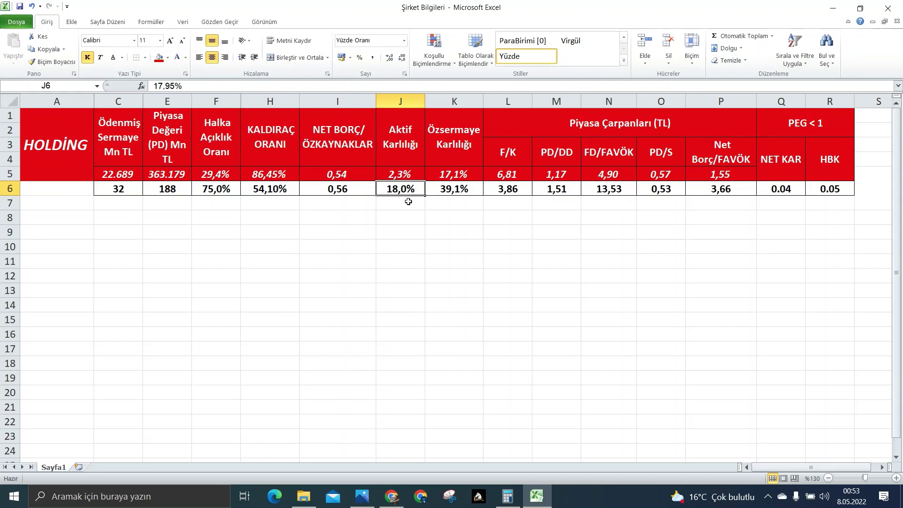
- Switch to TradingView in Chrome and load the chart of DERHL (DERLUKS YATIRIM HOLDING) on BIST
click(390, 503)
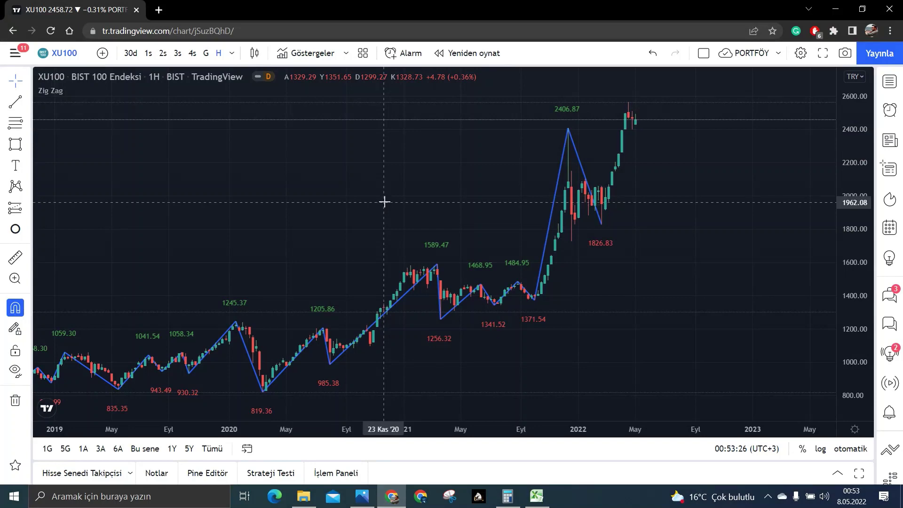
scroll(384, 202, up, 2)
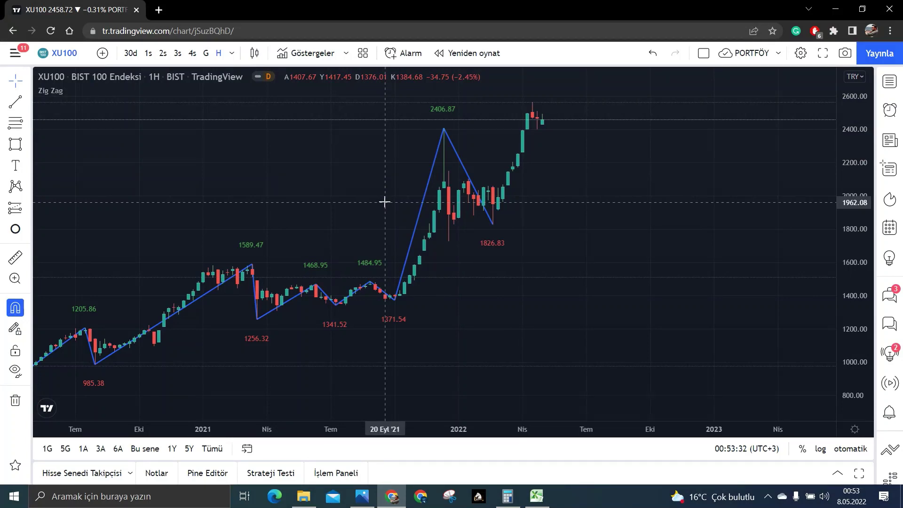
text(DERHL)
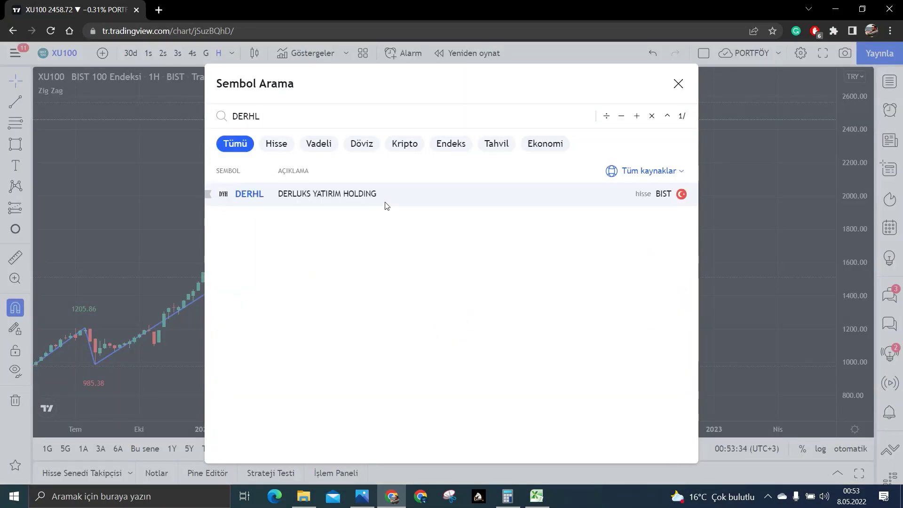
click(384, 203)
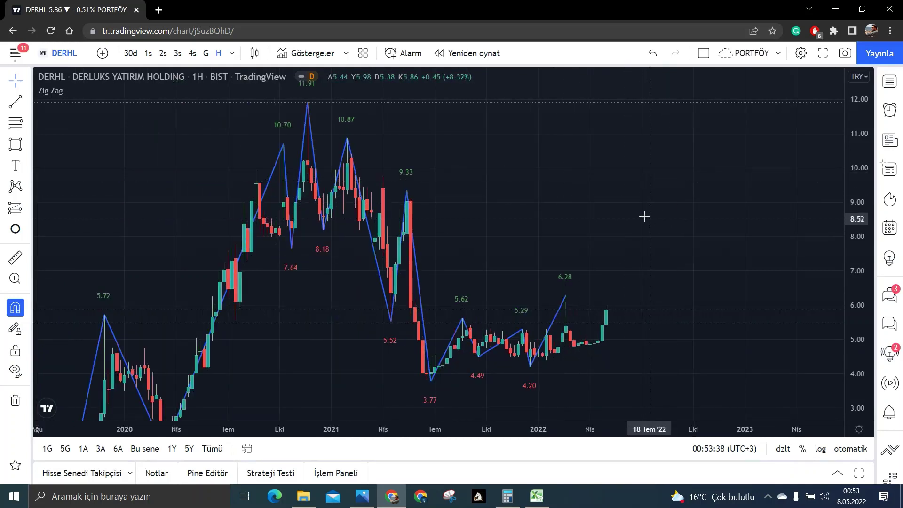
- Draw horizontal lines at the December 2019 peak of 5.72 and at 4.58, and shade the band between them with a rectangle
scroll(644, 217, left, 2)
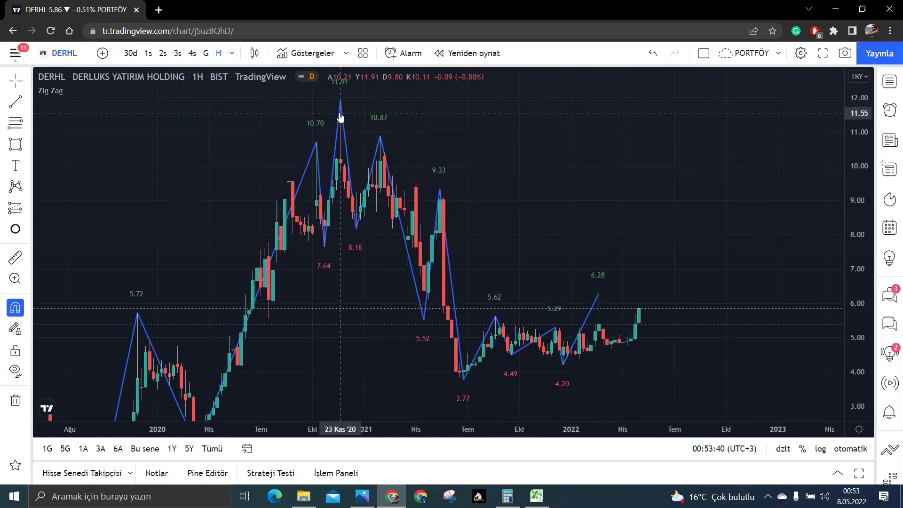
scroll(435, 125, left, 1)
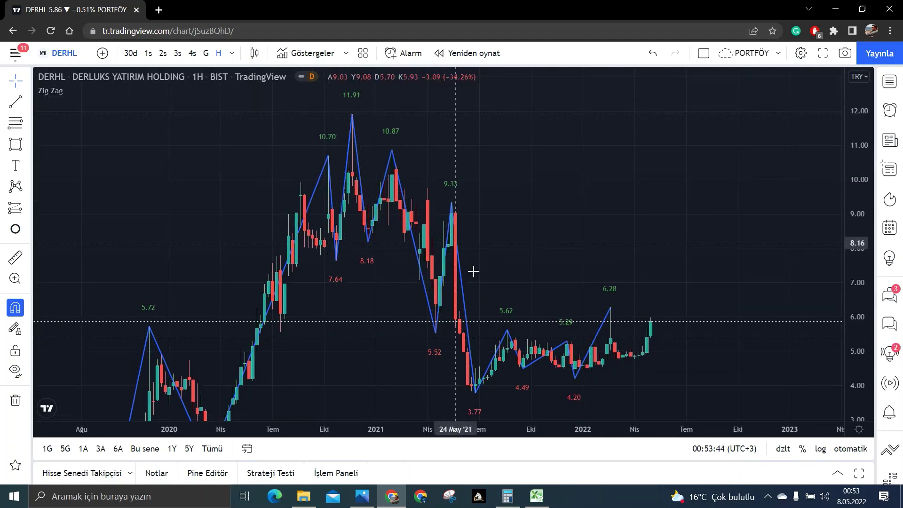
scroll(520, 256, right, 1)
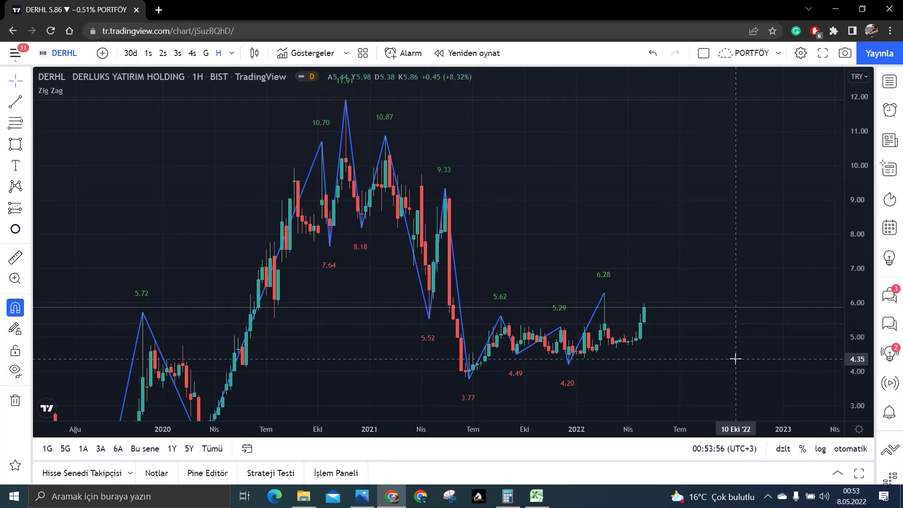
drag(402, 328, 527, 287)
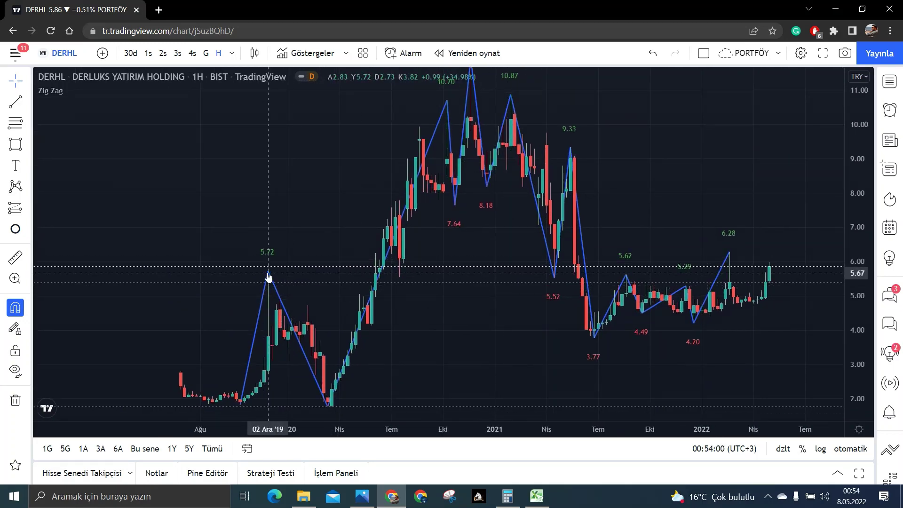
click(29, 104)
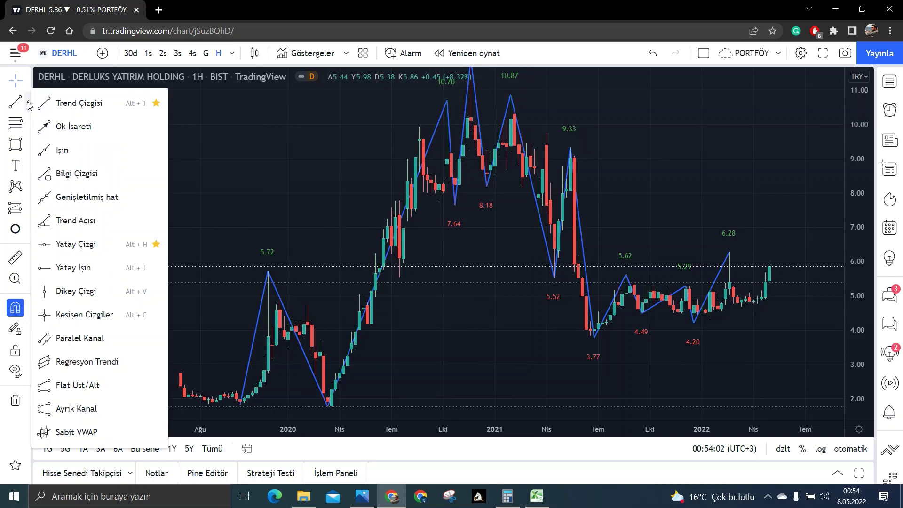
click(70, 244)
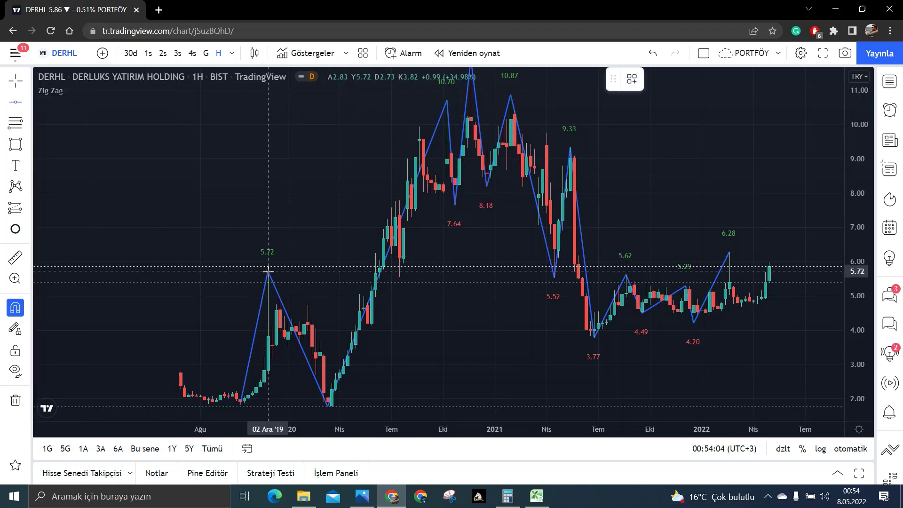
click(268, 271)
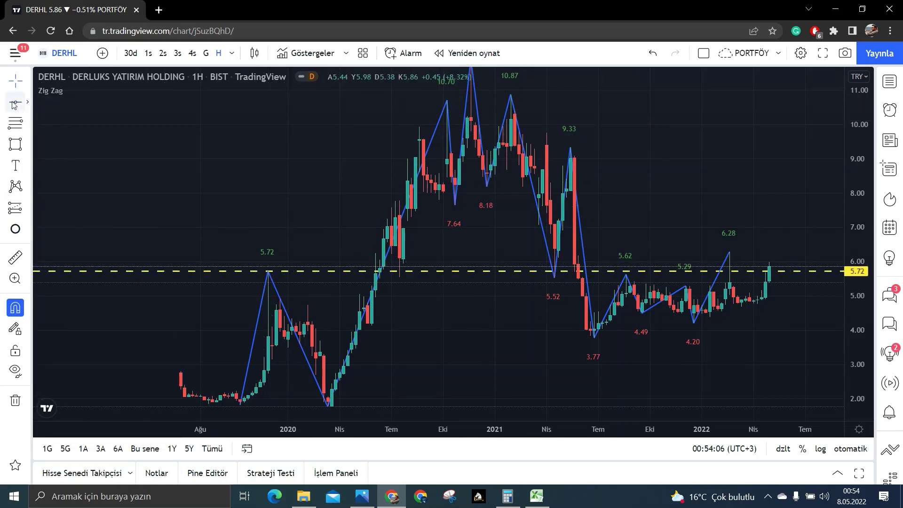
click(278, 310)
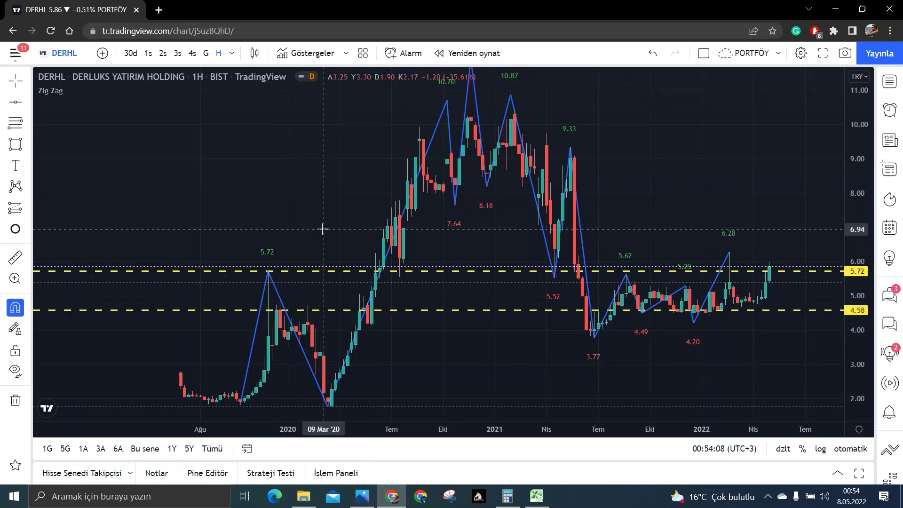
click(268, 271)
scroll(423, 235, down, 2)
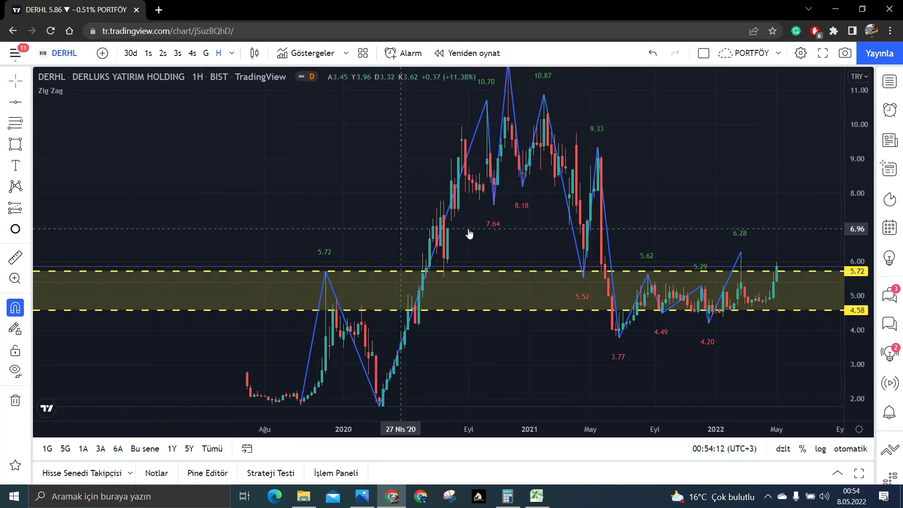
- Add the text label "DESTEK BÖLGESİ" inside the 4.58–5.72 band, beyond the latest candles, and widen it to fit on one line
scroll(657, 232, right, 5)
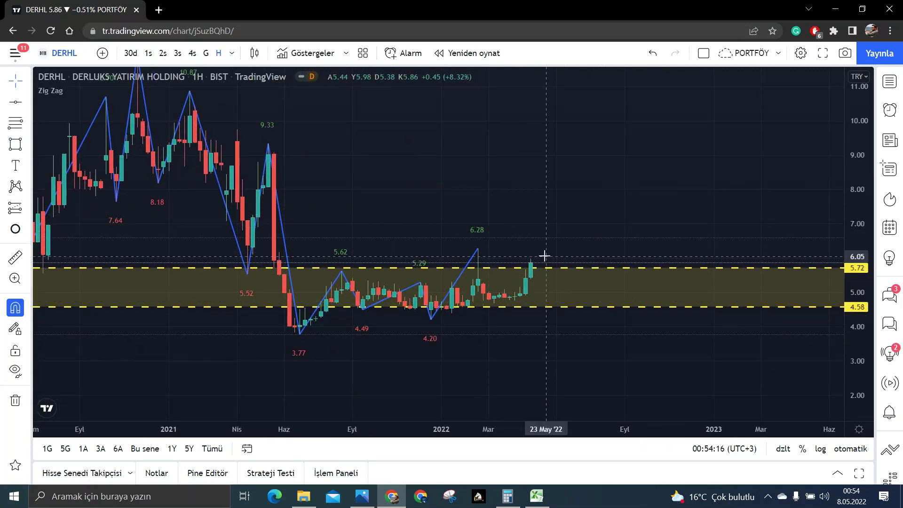
click(15, 165)
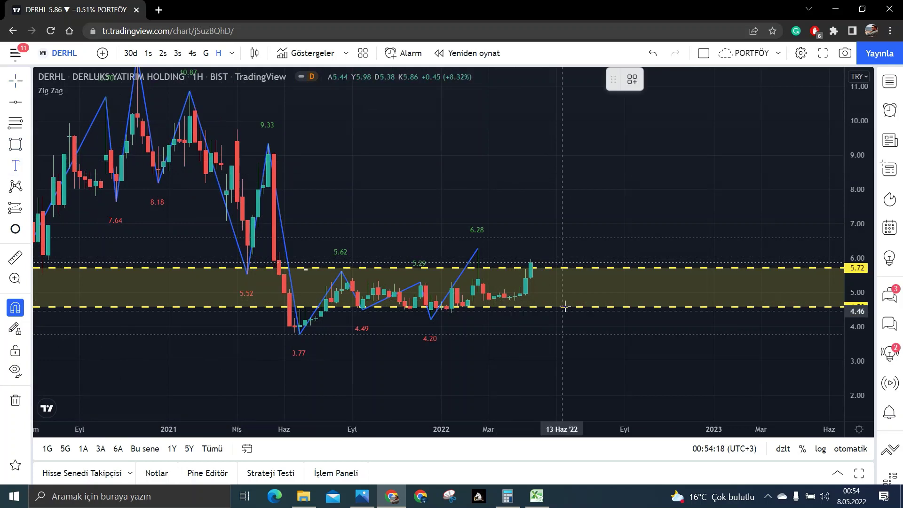
click(573, 289)
text(de)
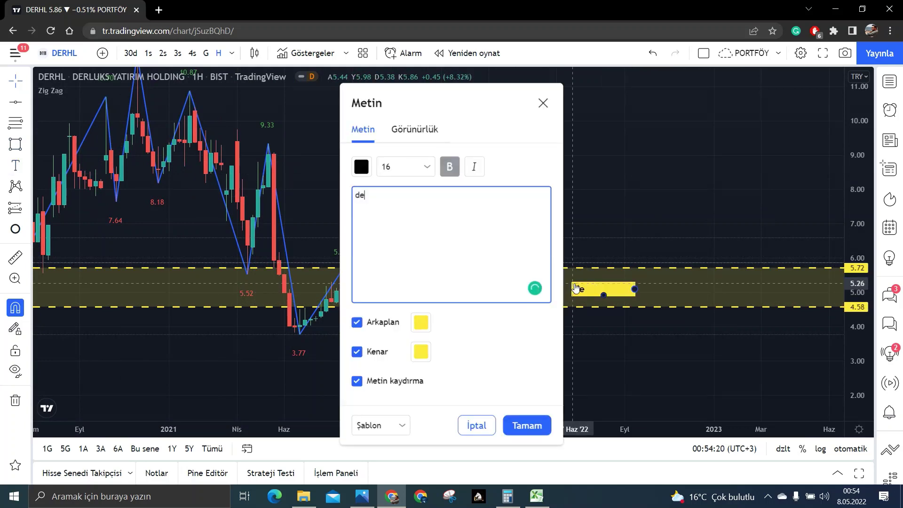
key(BackSpace)
key(BackSpace)
text(DESTEK BÖLGESİ)
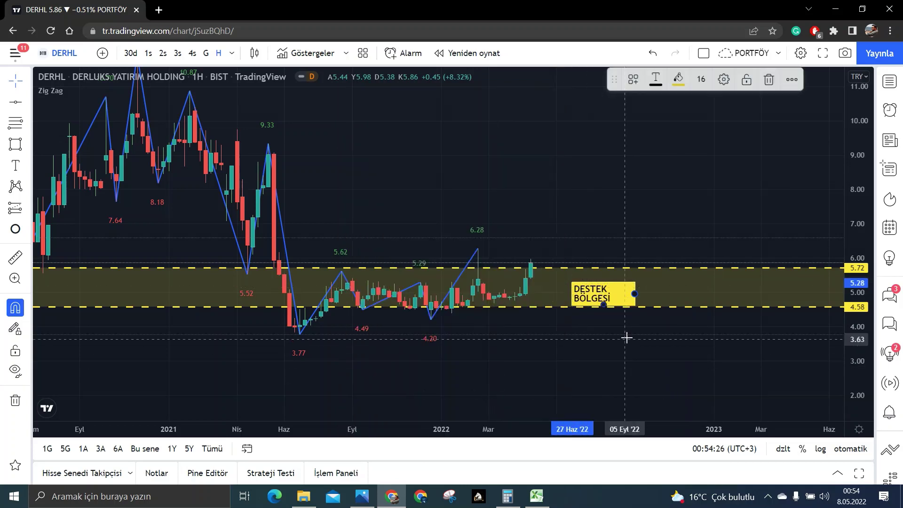
click(526, 425)
drag(636, 295, 654, 295)
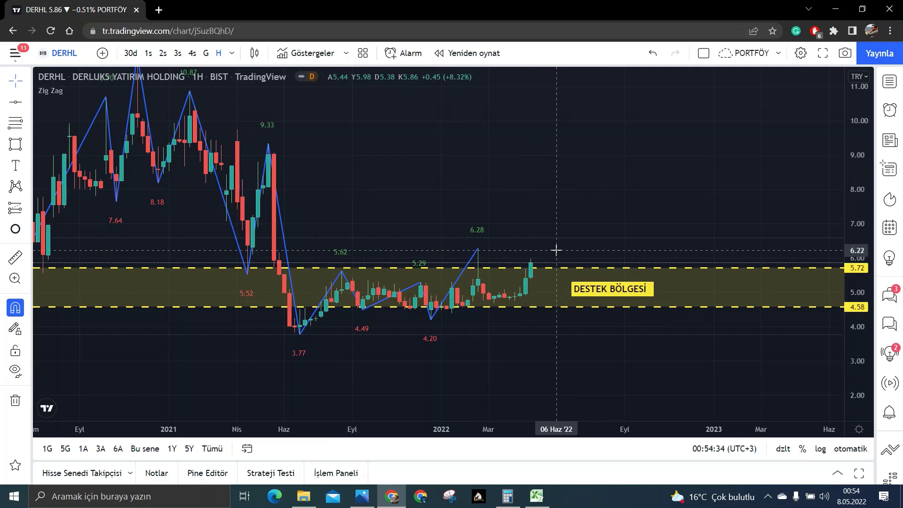
- Draw horizontal lines at the October 2020 low of 7.64 and at 8.25, and shade the band between them with a rectangle
drag(536, 240, 571, 238)
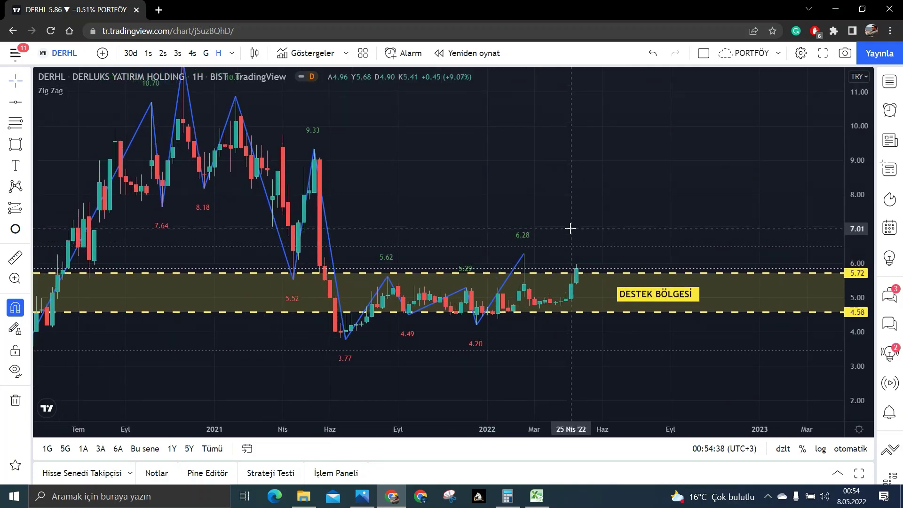
scroll(571, 238, left, 5)
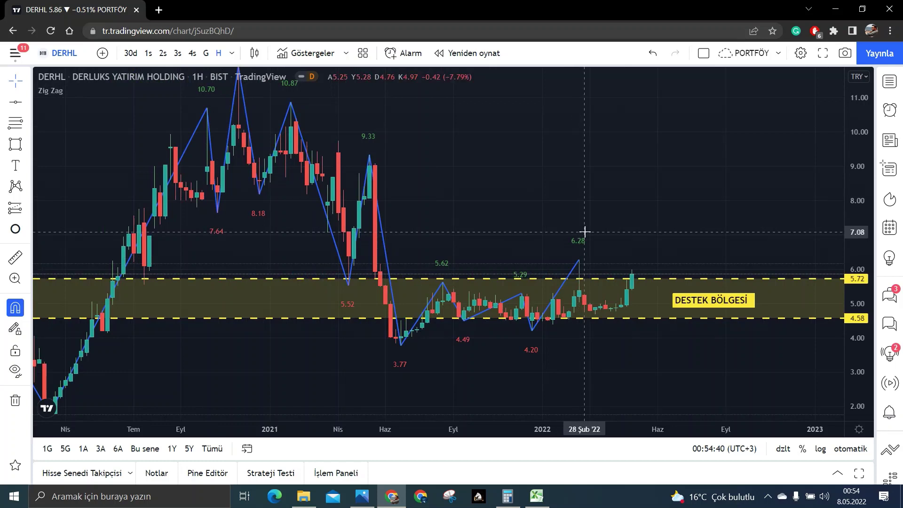
scroll(571, 225, left, 3)
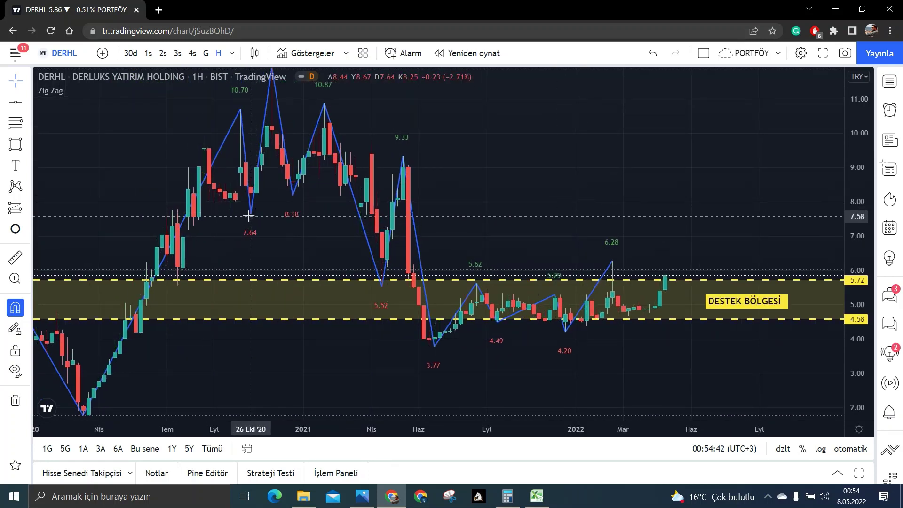
click(16, 102)
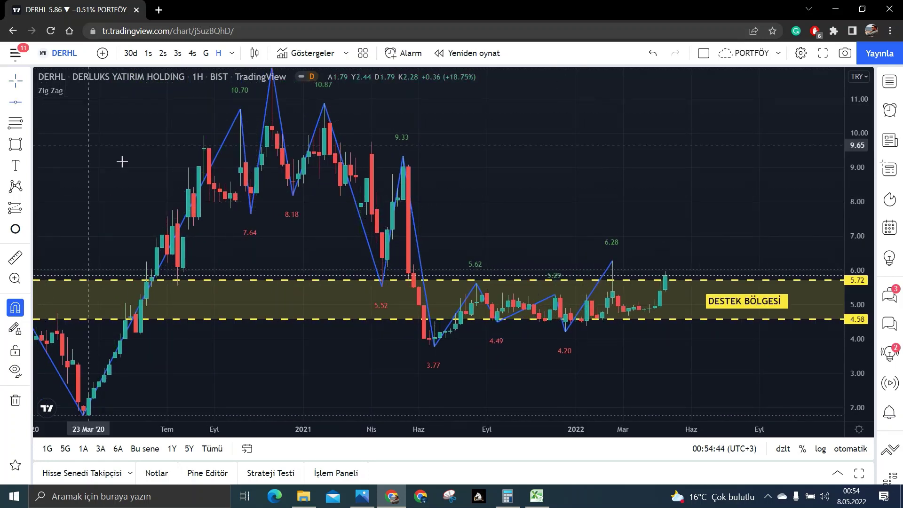
click(250, 217)
click(72, 133)
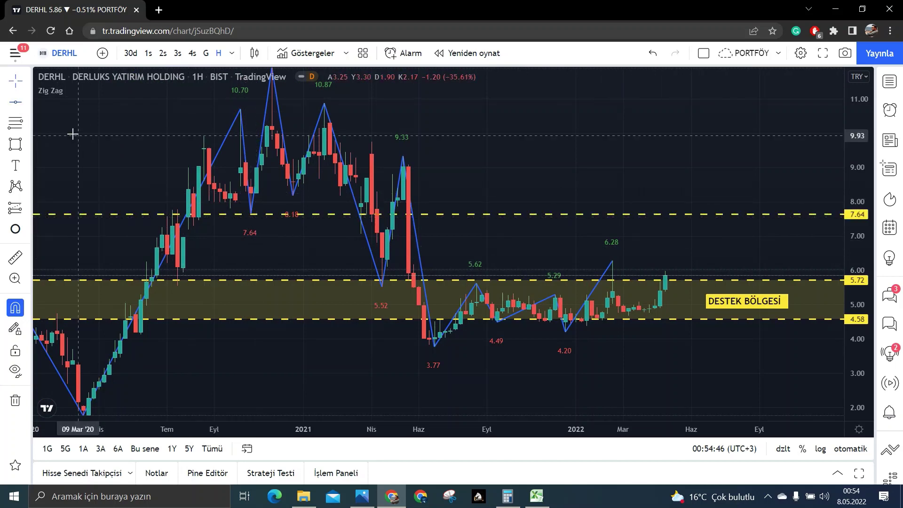
click(16, 102)
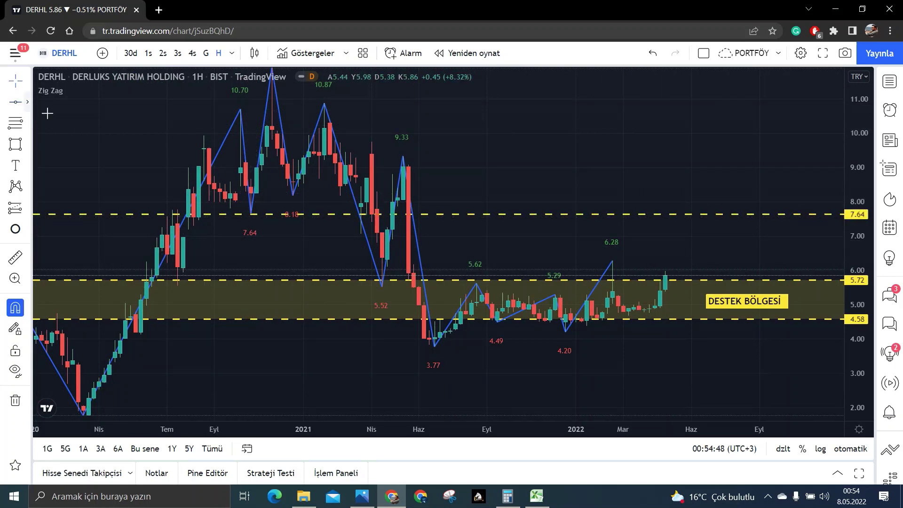
click(251, 194)
click(253, 200)
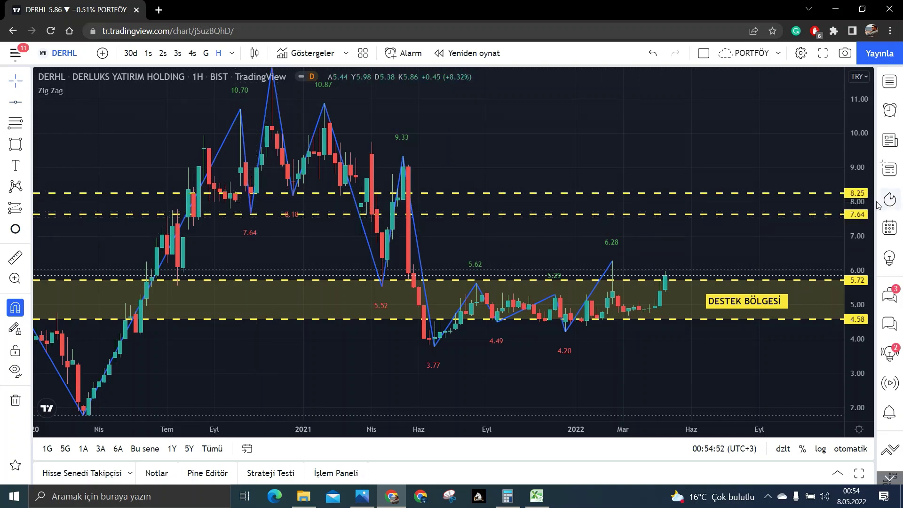
click(13, 144)
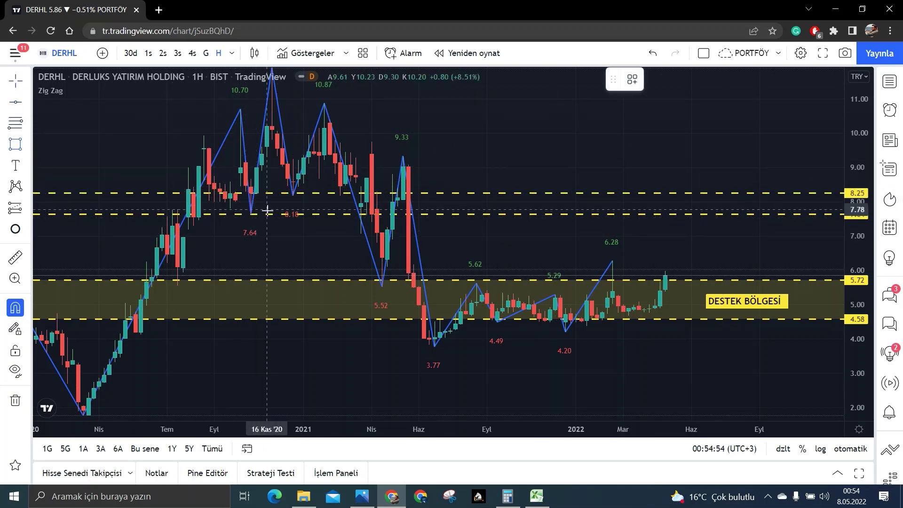
click(251, 214)
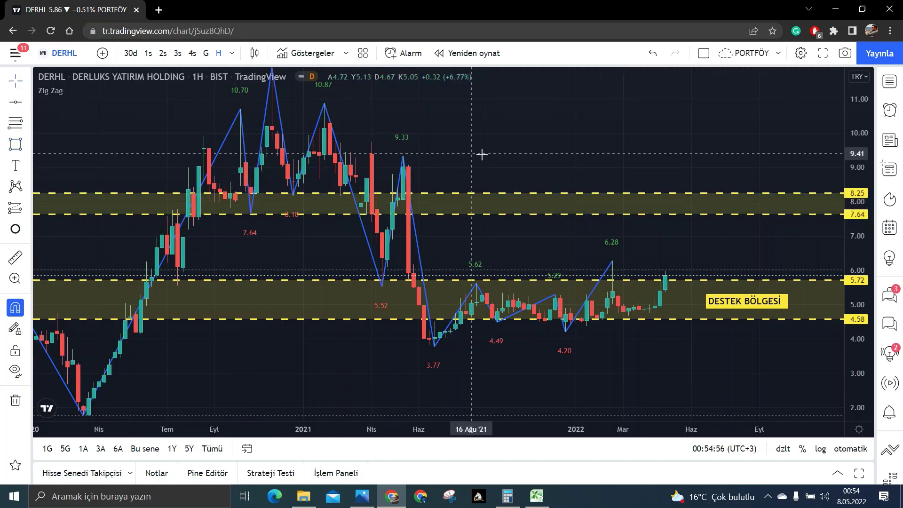
- Add the text label "DİRENÇ BÖLGESİ" inside the 7.64–8.25 band, beyond the latest candles, and widen it to fit on one line
drag(573, 153, 391, 161)
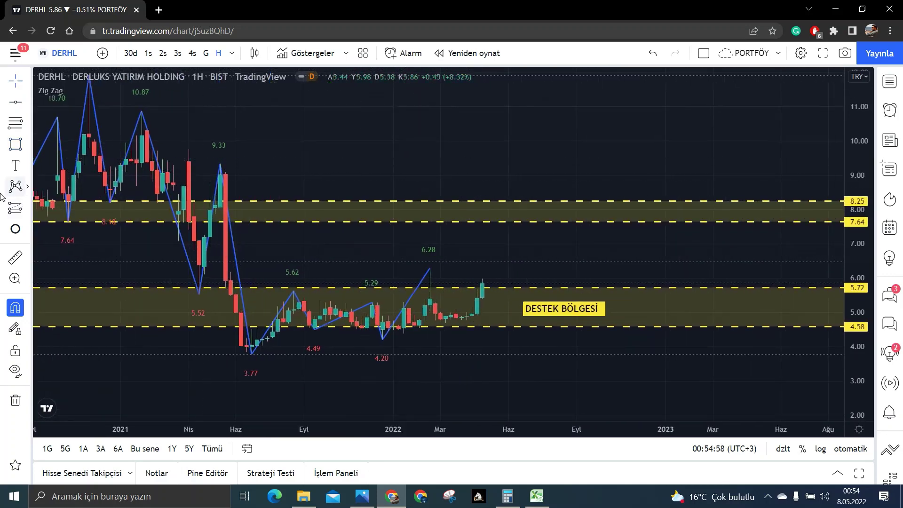
click(16, 166)
click(539, 207)
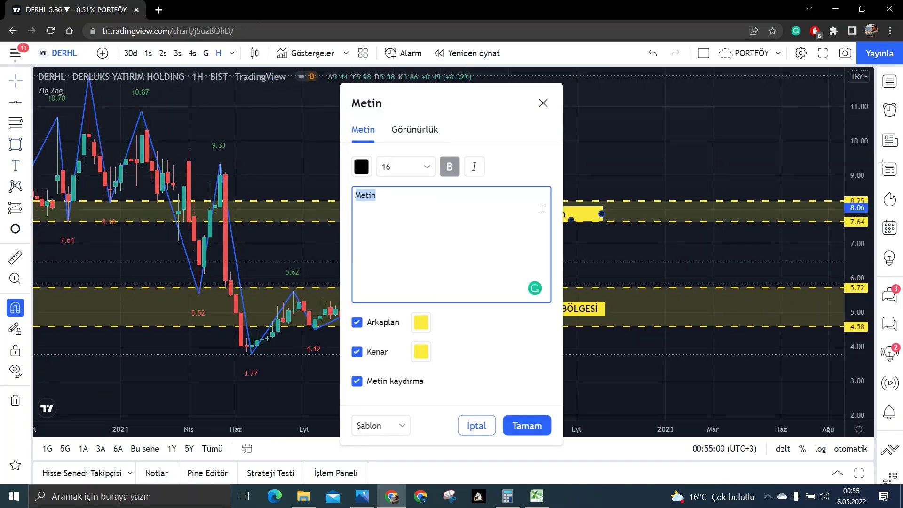
text(DİREN)
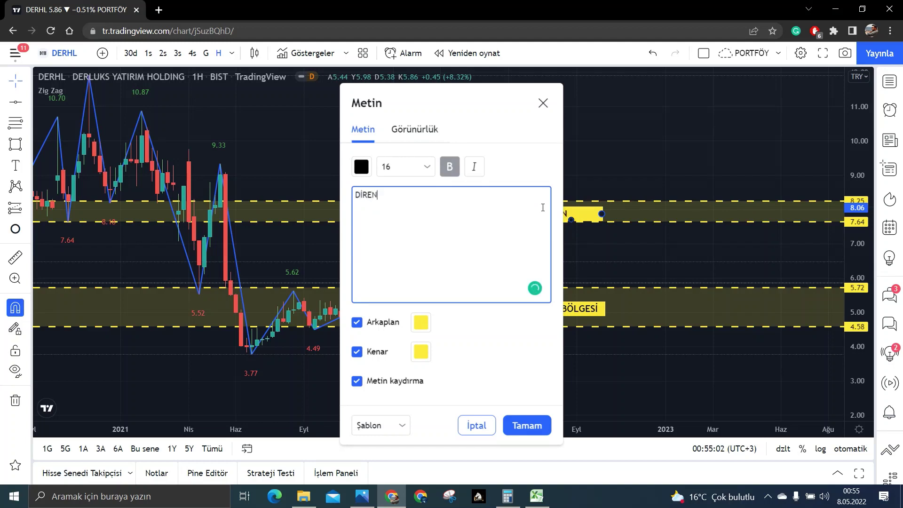
text(Ç BÖLGESİ)
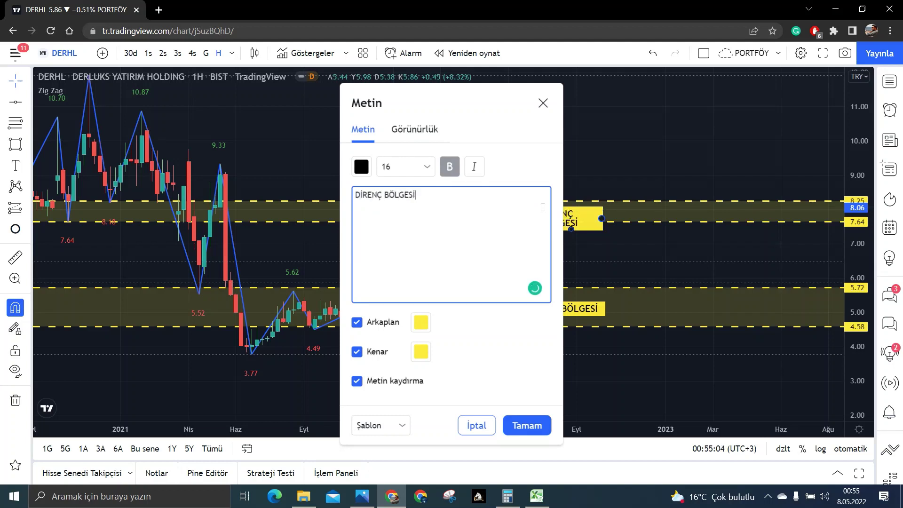
click(526, 425)
drag(603, 218, 614, 211)
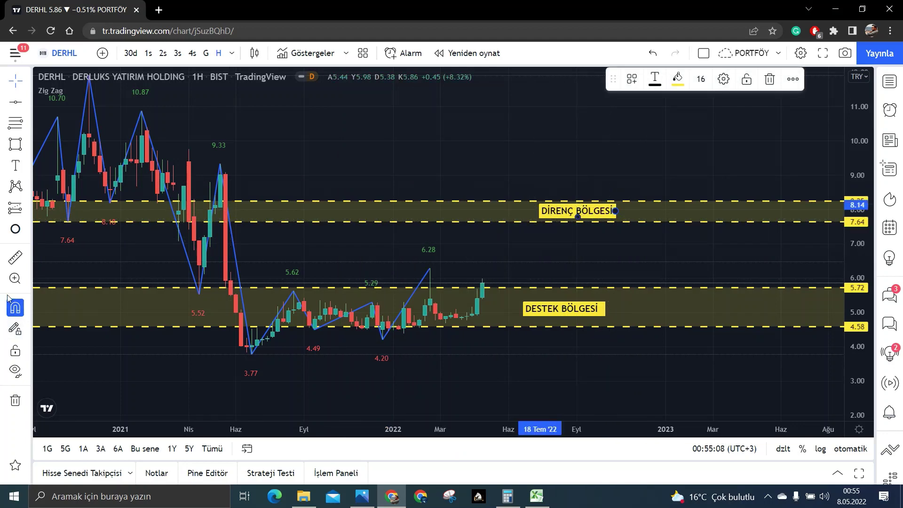
- Measure the price rise from the latest candle's close up to the upper part of the 7.64–8.25 resistance band
click(16, 256)
click(482, 283)
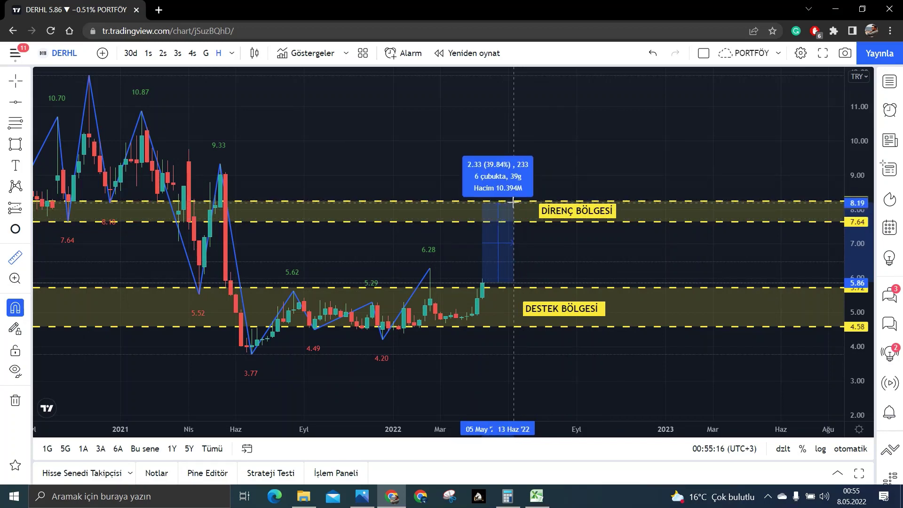
click(513, 203)
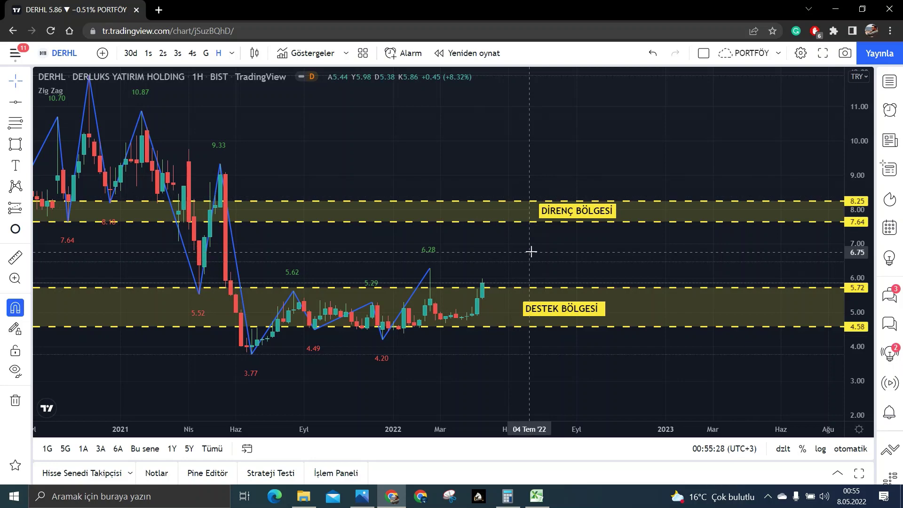
- Switch to the Excel ratio table, select the company's Özsermaye Karlılığı cell K6, and bring up a cleared Calculator away from that column
click(536, 496)
click(432, 231)
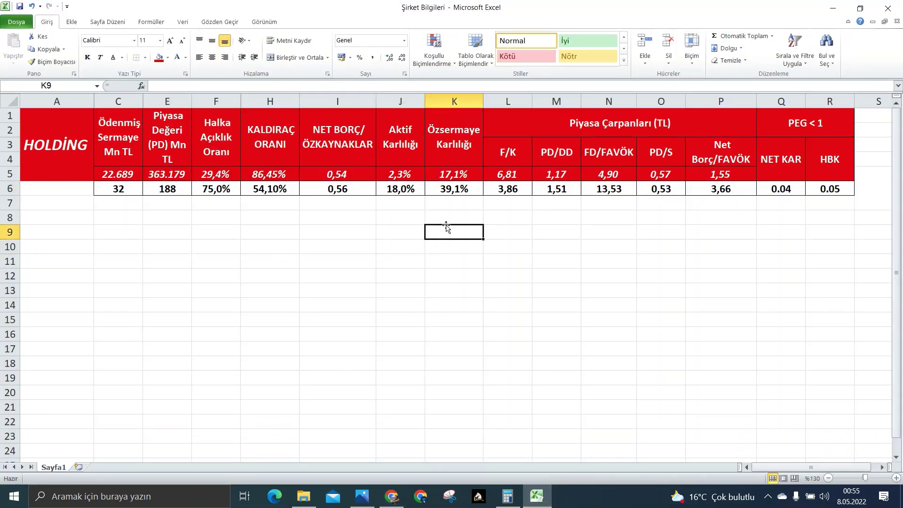
click(451, 189)
click(507, 496)
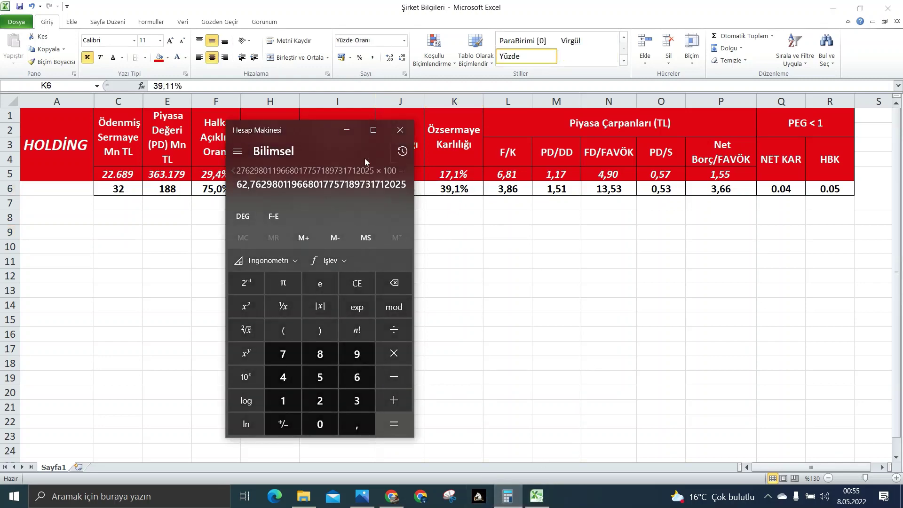
drag(367, 120, 699, 120)
click(693, 282)
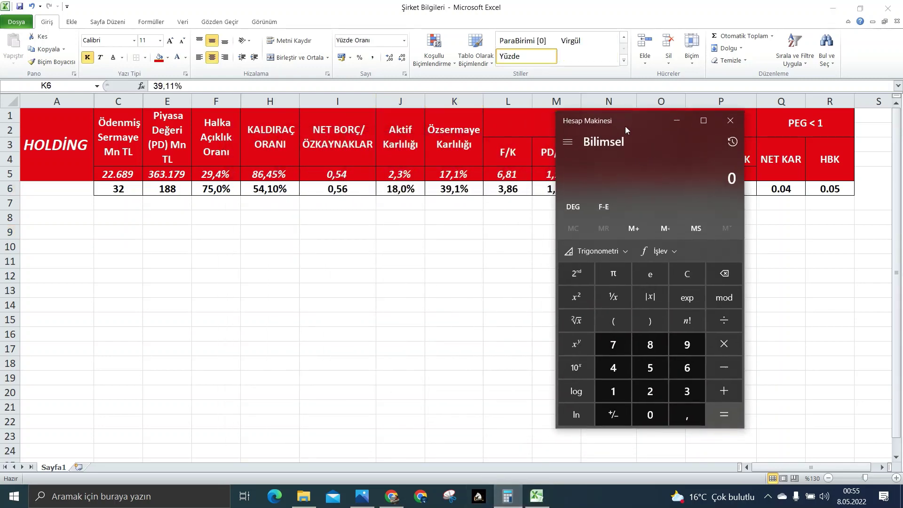
drag(625, 126, 676, 131)
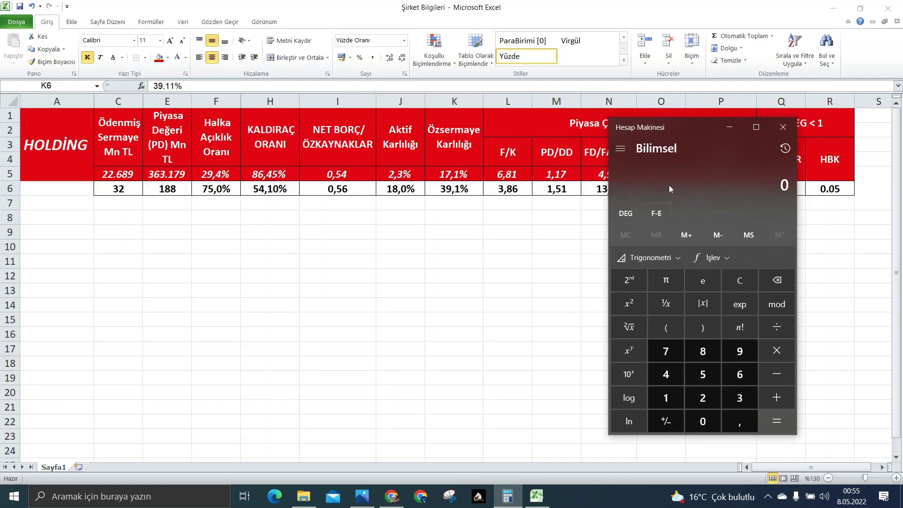
- Calculate 39,1 ÷ 17,1 × 6,81 ÷ 3,86 from the company's and sector's return on equity and F/K ratios
text(39,1)
key(slash)
text(17,1)
key(Return)
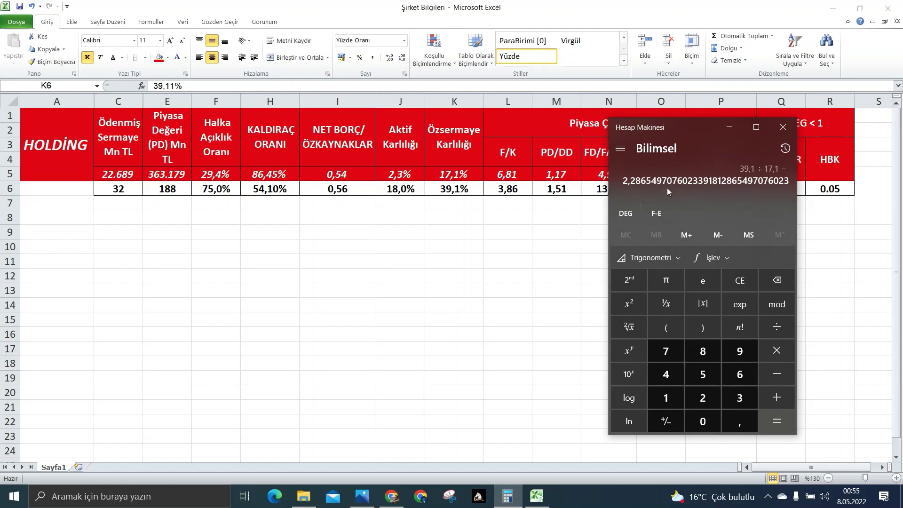
click(777, 350)
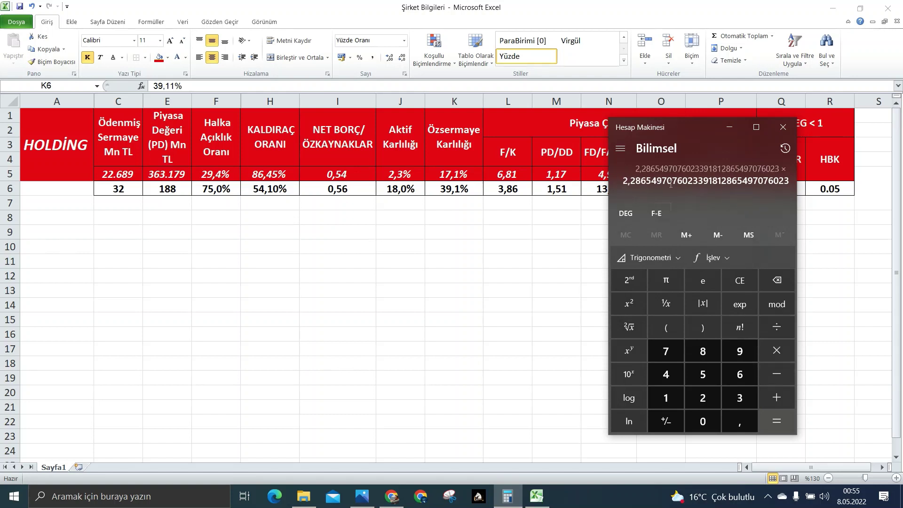
text(6,81)
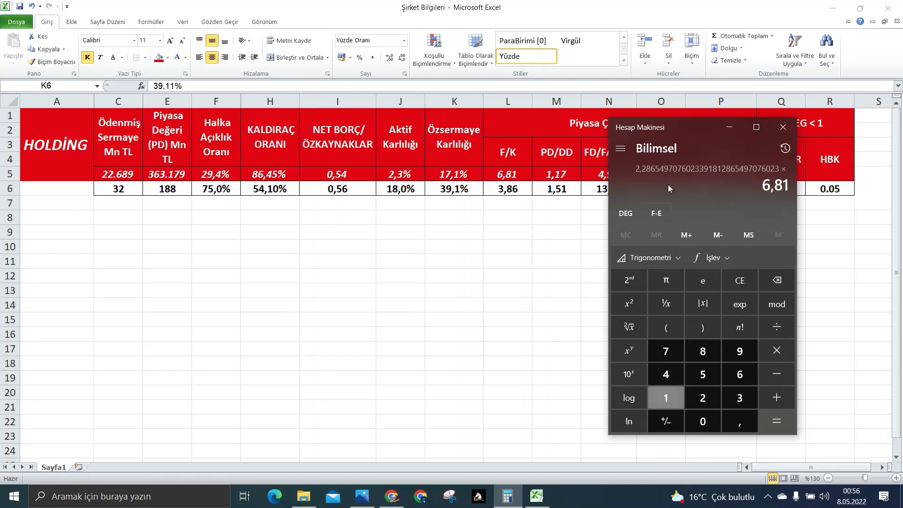
key(slash)
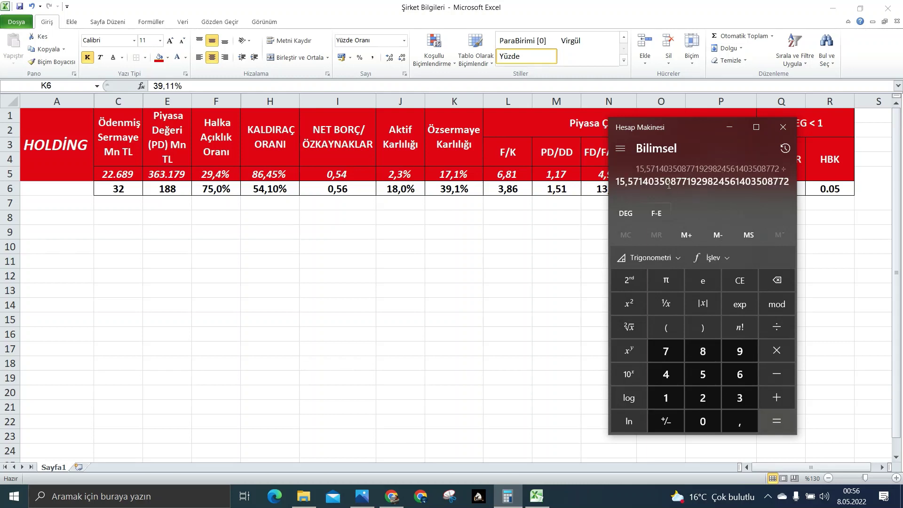
text(3,86)
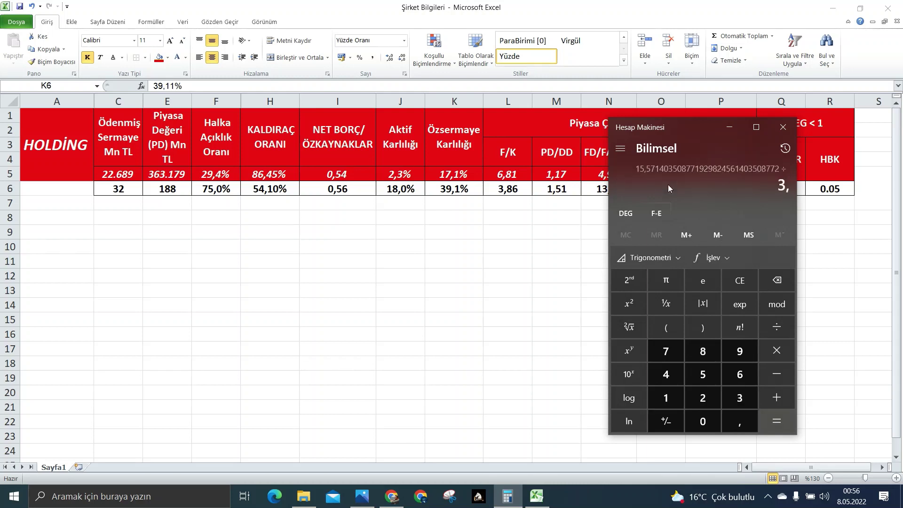
key(Return)
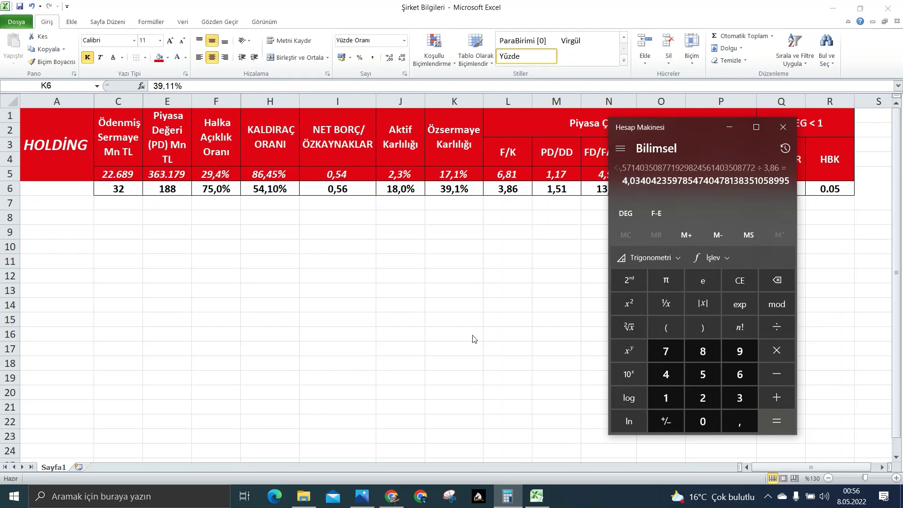
- Return to the TradingView chart on the daily interval and multiply the calculated ratio by 5,89, putting Calculator away after reading the result
click(390, 498)
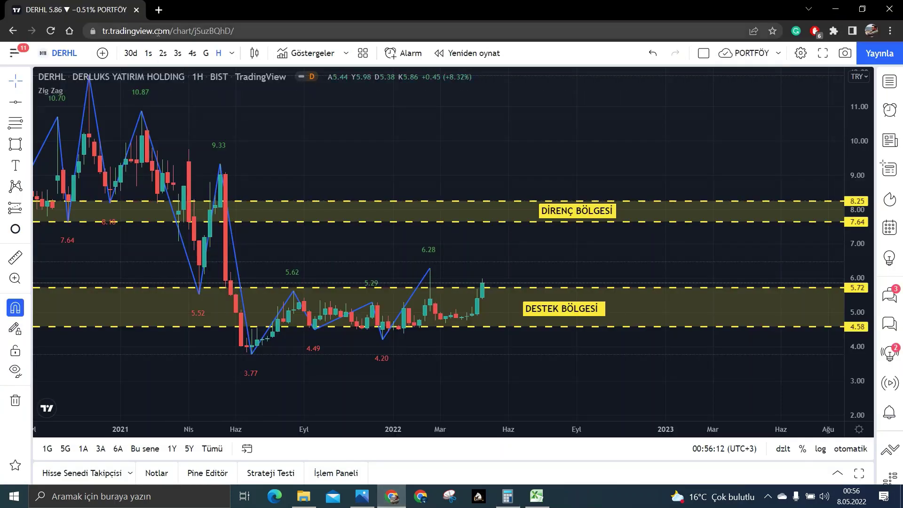
click(205, 52)
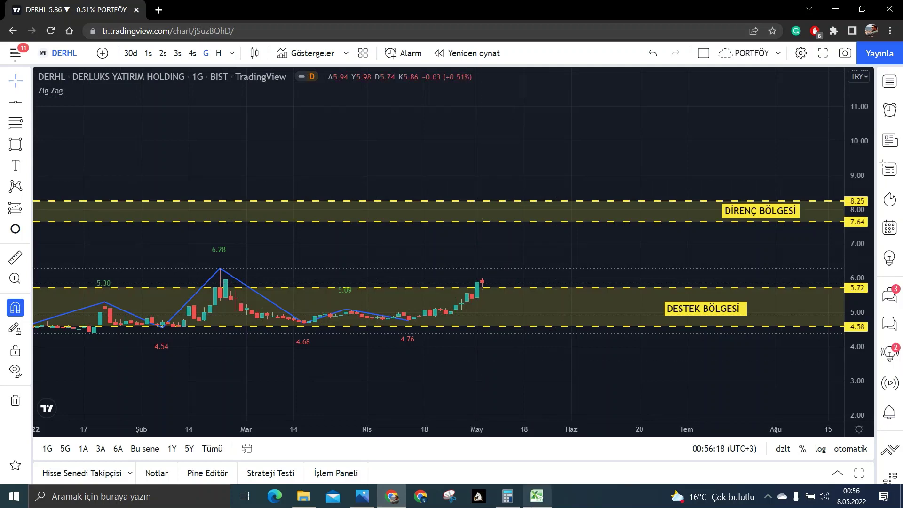
click(507, 496)
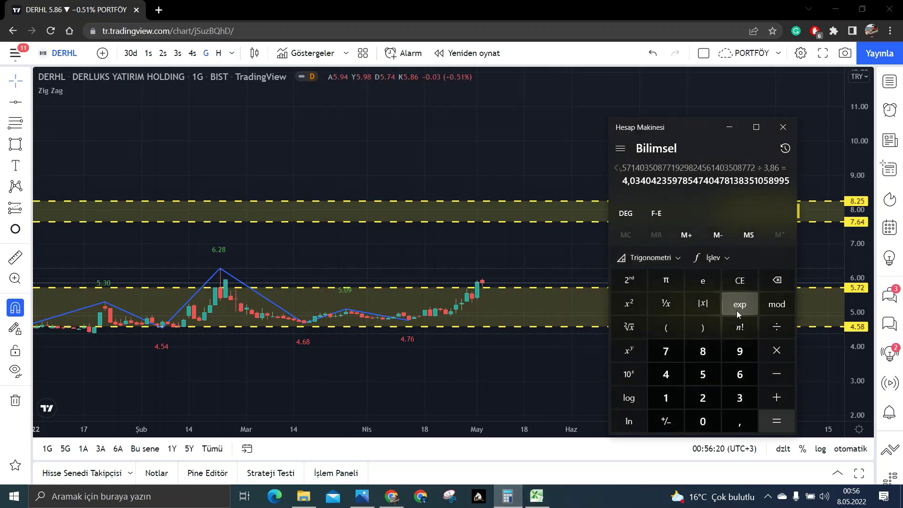
click(768, 353)
text(5,89)
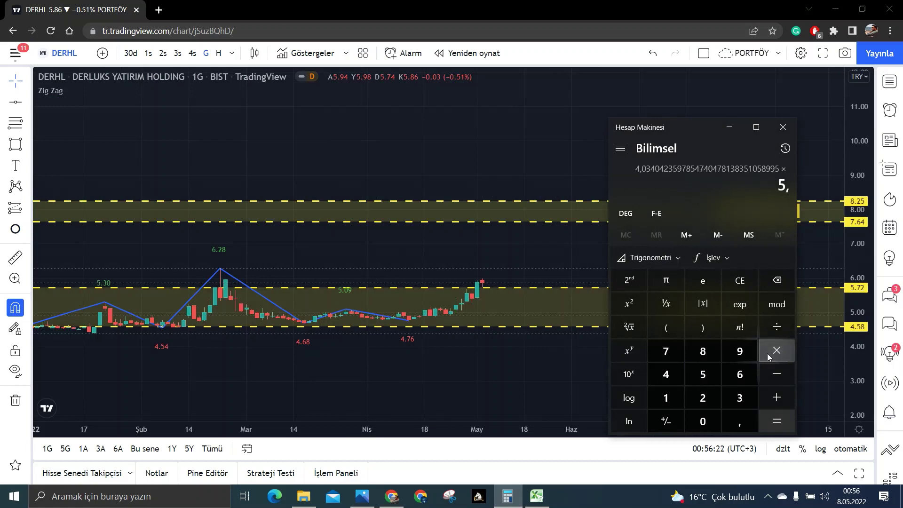
key(Return)
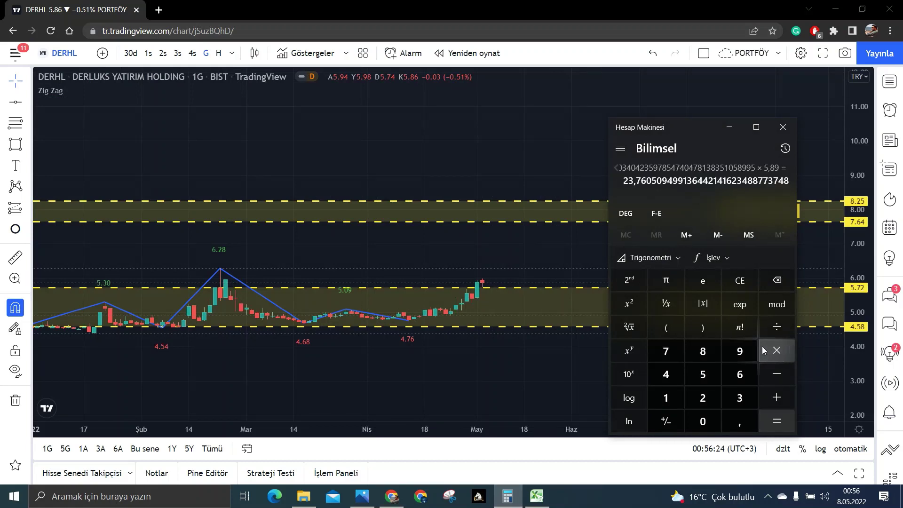
drag(625, 181, 648, 182)
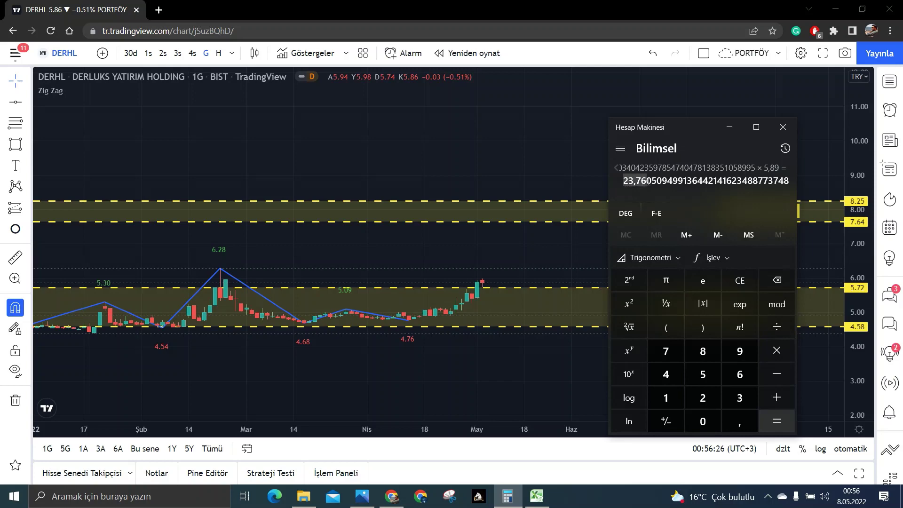
click(728, 130)
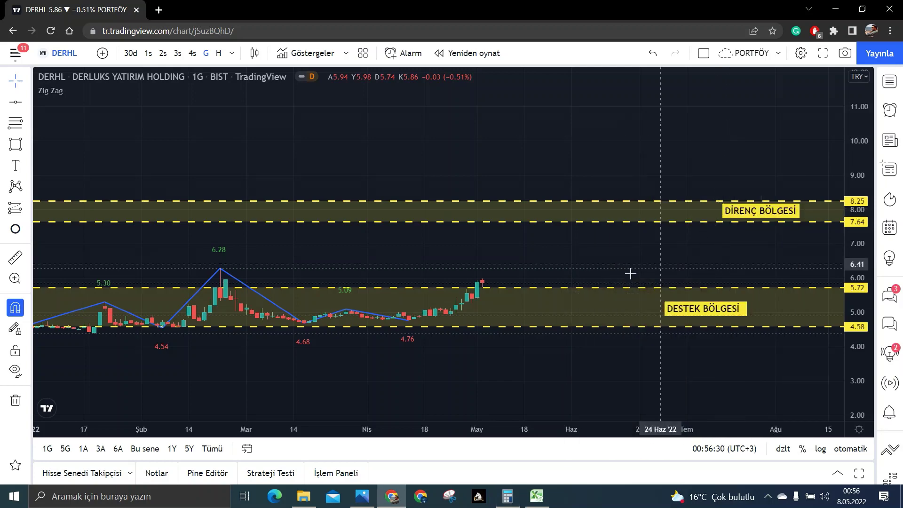
- Set the chart back to the weekly interval and shade the band from the November 2020 peak of 11.91 down to about 10.20 with a rectangle
scroll(631, 271, down, 3)
click(218, 54)
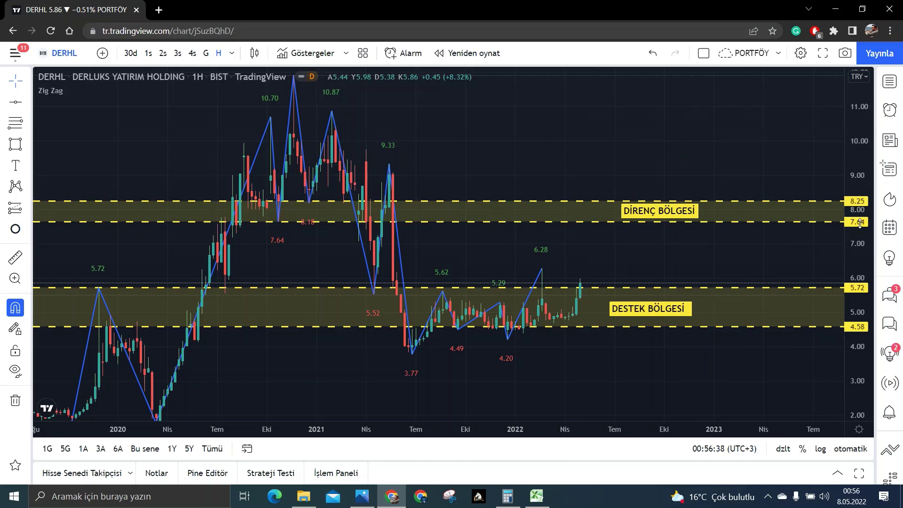
scroll(647, 177, up, 3)
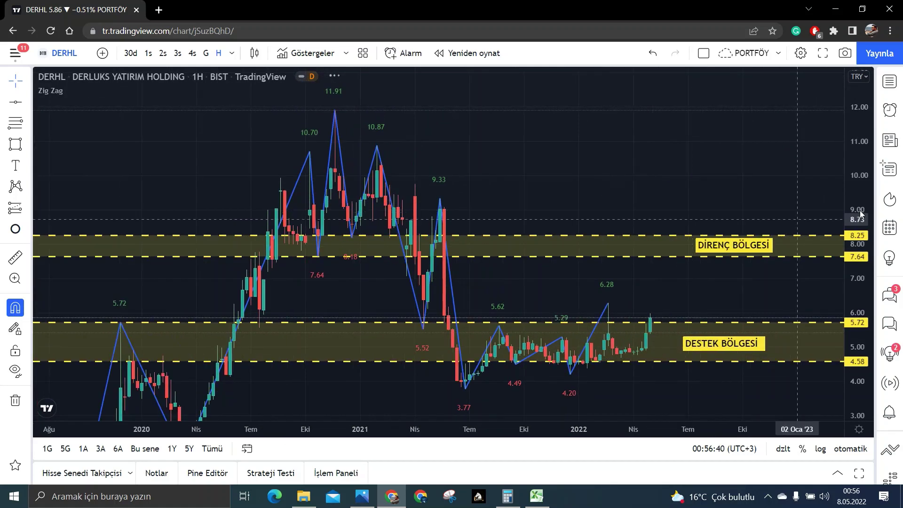
scroll(648, 197, left, 2)
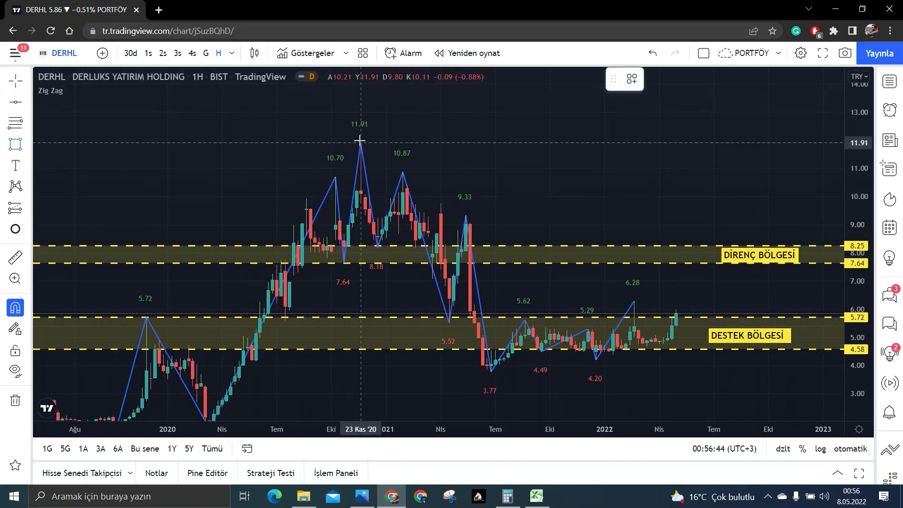
drag(360, 140, 357, 191)
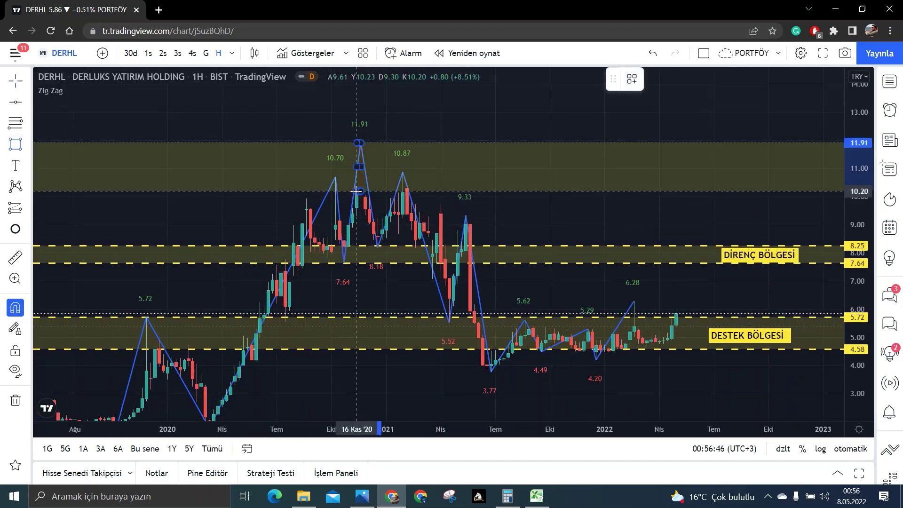
click(175, 128)
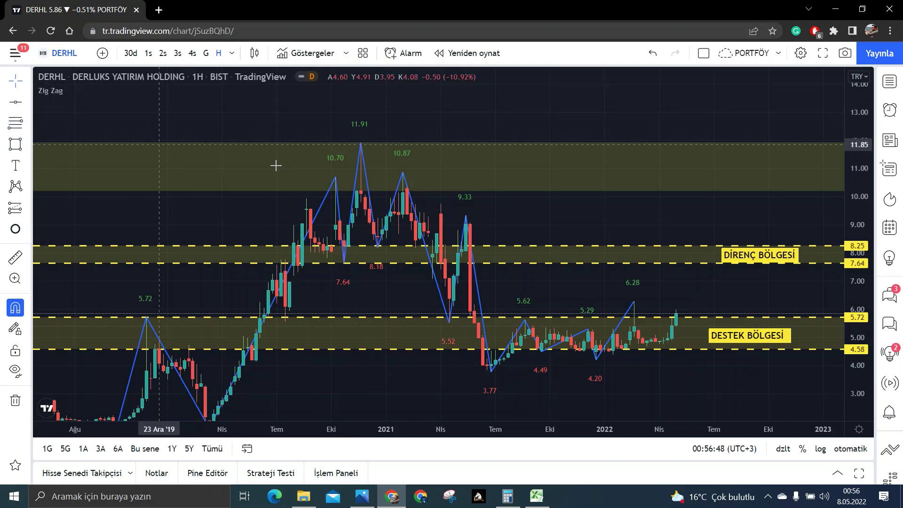
- Draw horizontal lines at 10.23 and 11.91 along the edges of the uppermost shaded band
key(alt+h)
click(705, 225)
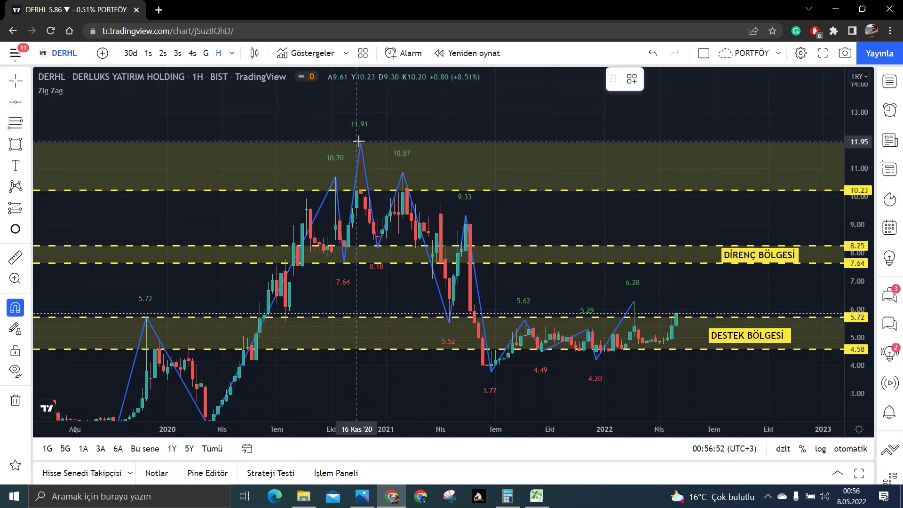
scroll(600, 213, up, 1)
- Add the text label "DİRENÇ BÖLGESİ" inside the 10.23–11.91 band, widen it to one line, and place it above the lower resistance label
drag(601, 213, 399, 207)
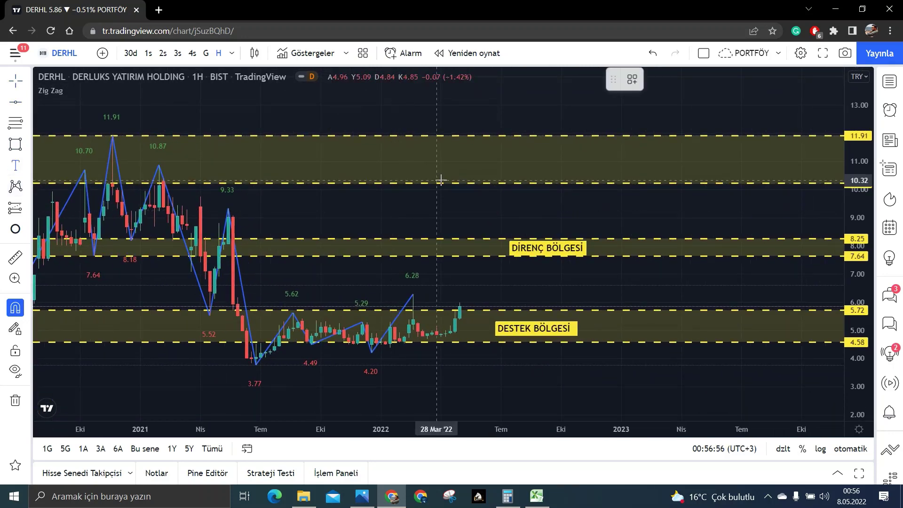
click(521, 160)
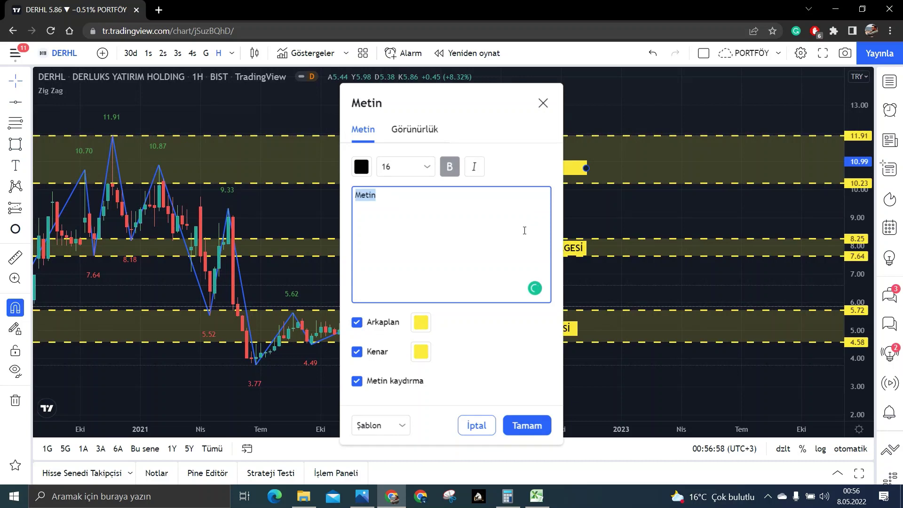
text(DİRENÇ)
text(BÖGE)
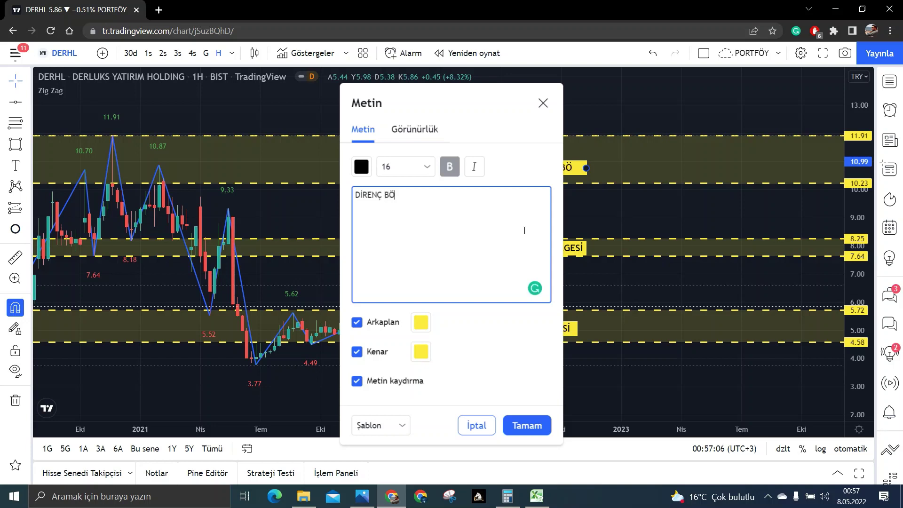
key(BackSpace)
key(BackSpace)
text(LGESİ)
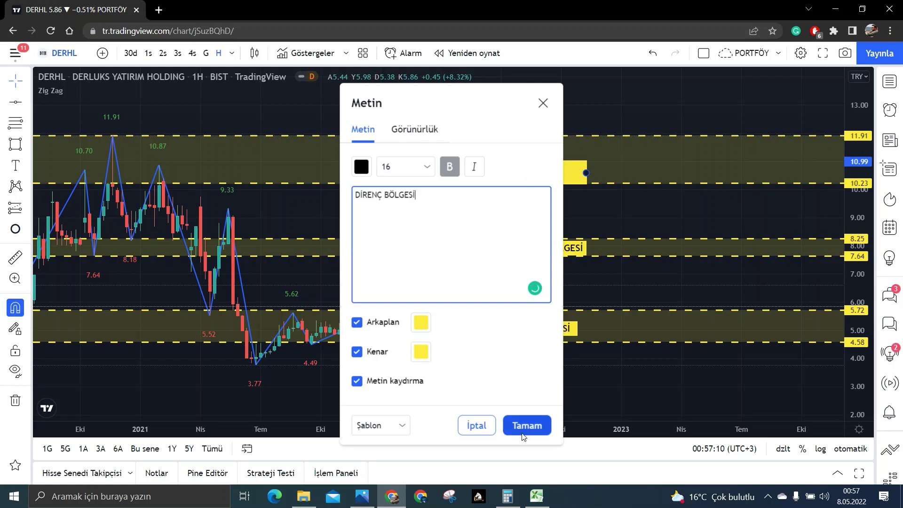
click(526, 425)
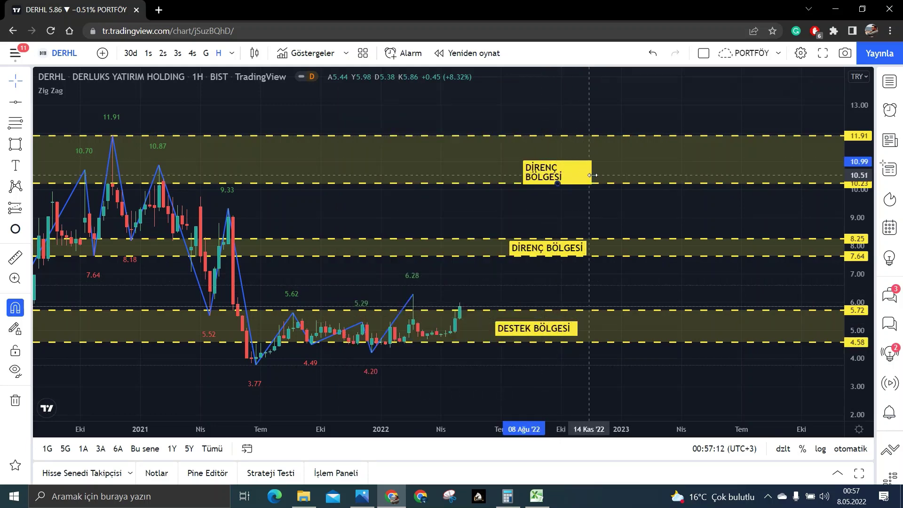
drag(593, 175, 547, 164)
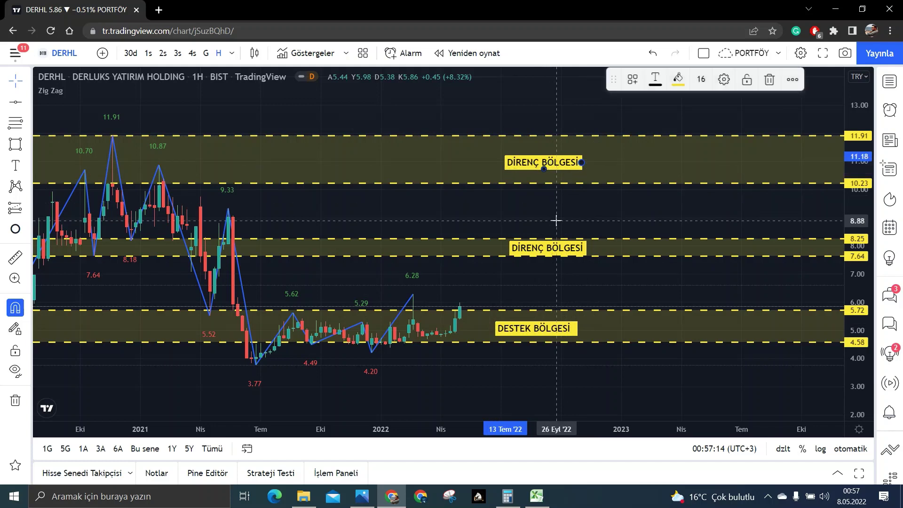
click(556, 221)
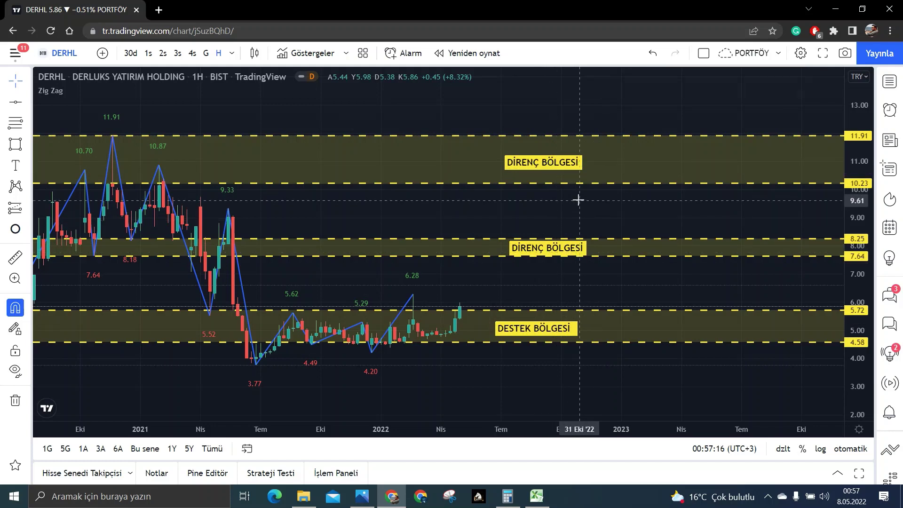